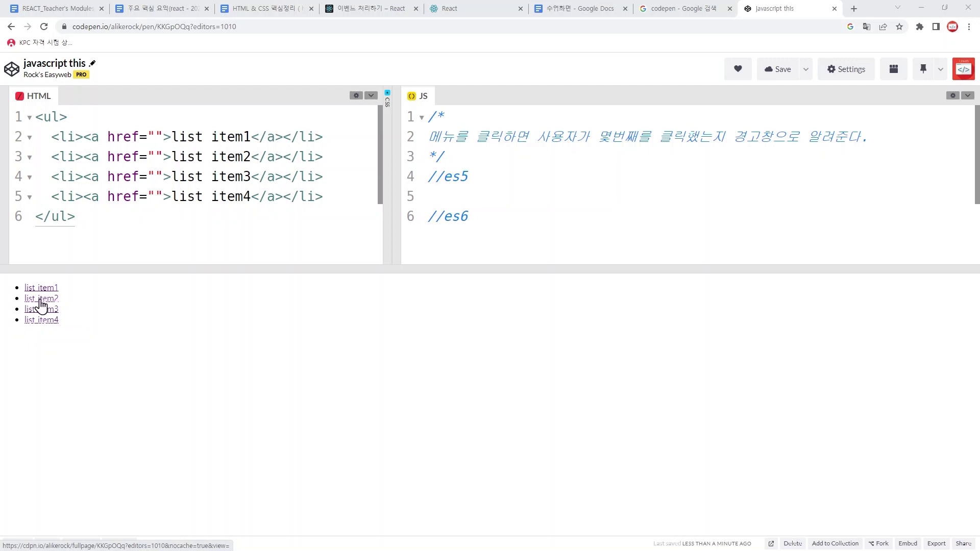
- Rearrange the CodePen editor panels and preview
{"action": "key", "text": "ctrl+2"}
{"action": "left_click_drag", "start_coordinate": [9, 295], "coordinate": [78, 305]}
{"action": "left_click_drag", "start_coordinate": [303, 237], "coordinate": [611, 391]}
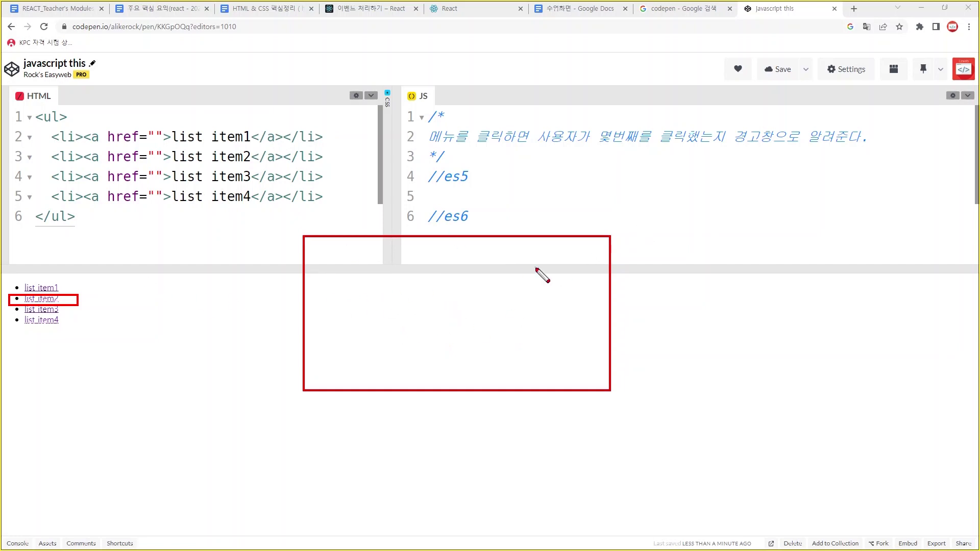
{"action": "left_click_drag", "start_coordinate": [423, 164], "coordinate": [494, 204]}
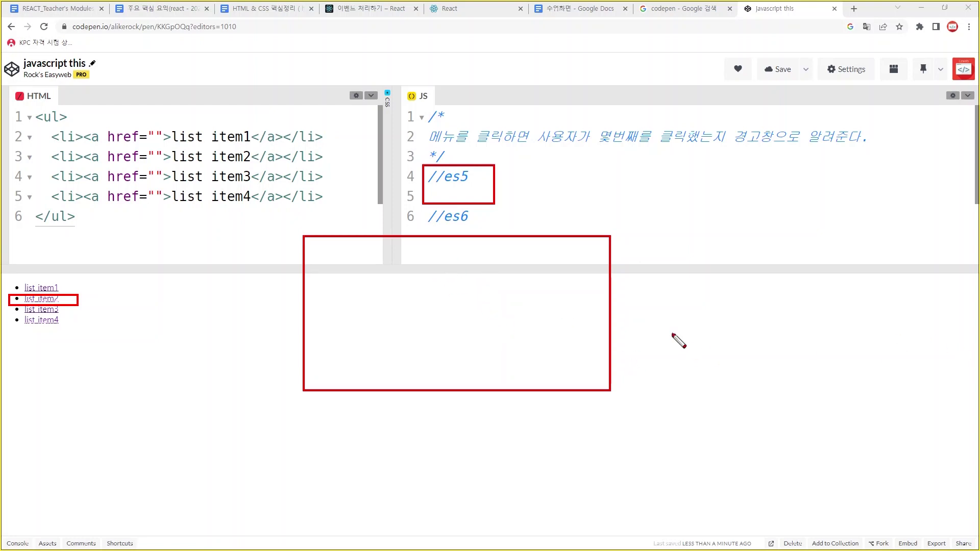
{"action": "key", "text": "Escape"}
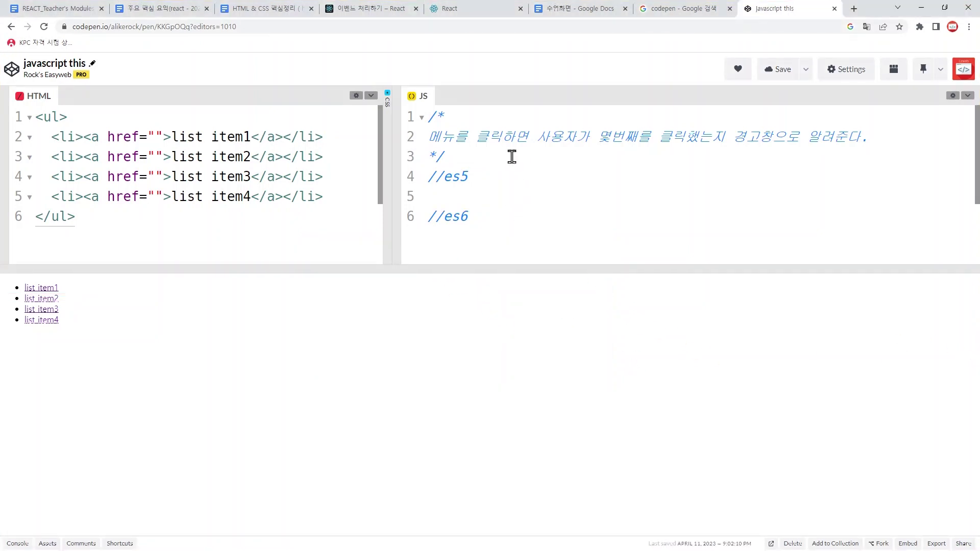
- Add the example message '3번째 메뉴를 클릭했어요.' on a new comment line, with a blank line above it
{"action": "left_click", "coordinate": [904, 137]}
{"action": "key", "text": "Return"}
{"action": "type", "text": "3번째 메뉴를 클릭했어요."}
{"action": "key", "text": "Up"}
{"action": "key", "text": "End"}
{"action": "key", "text": "Return"}
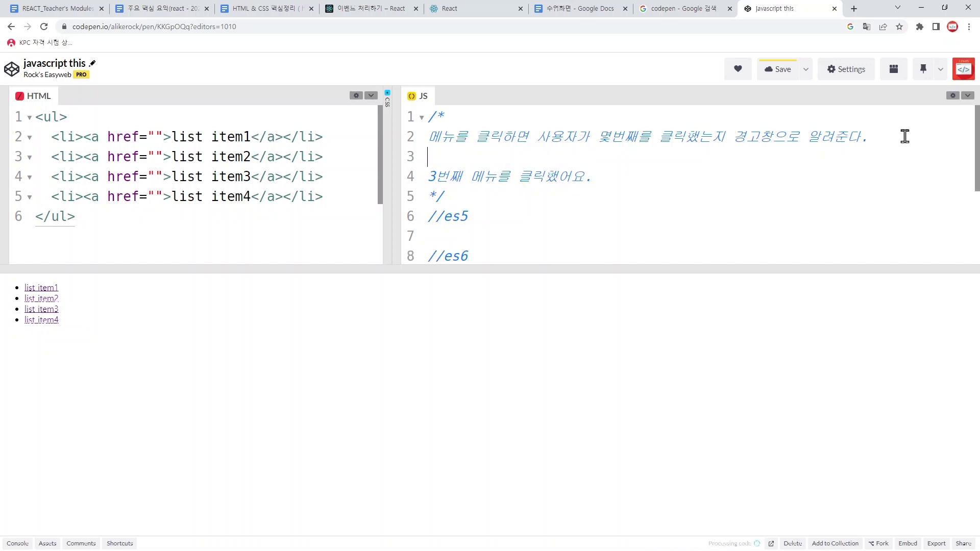
- Enlarge the code editors, point out the HTML list items, and begin 'let menu' under //es5
{"action": "left_click_drag", "start_coordinate": [538, 268], "coordinate": [538, 313]}
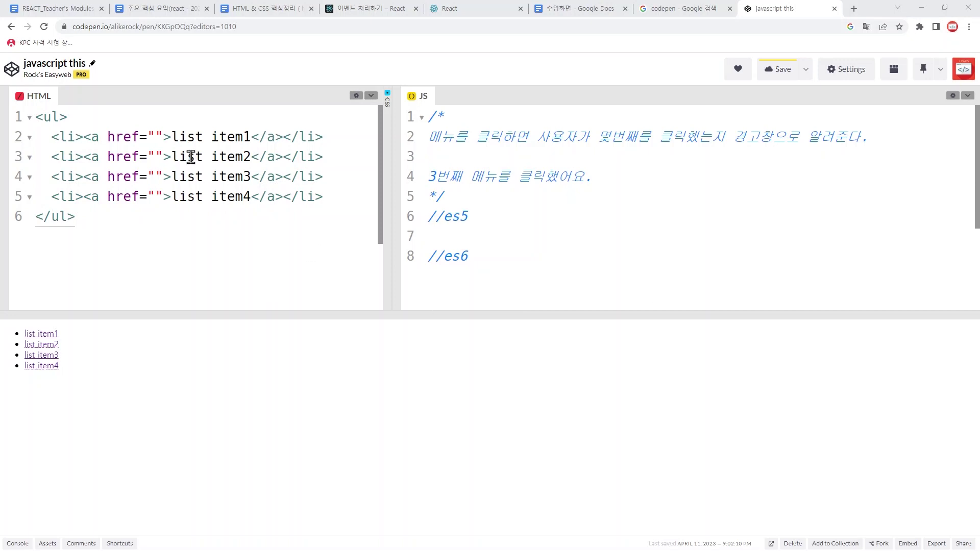
{"action": "left_click", "coordinate": [67, 138]}
{"action": "left_click", "coordinate": [74, 157]}
{"action": "left_click", "coordinate": [76, 176]}
{"action": "left_click", "coordinate": [80, 203]}
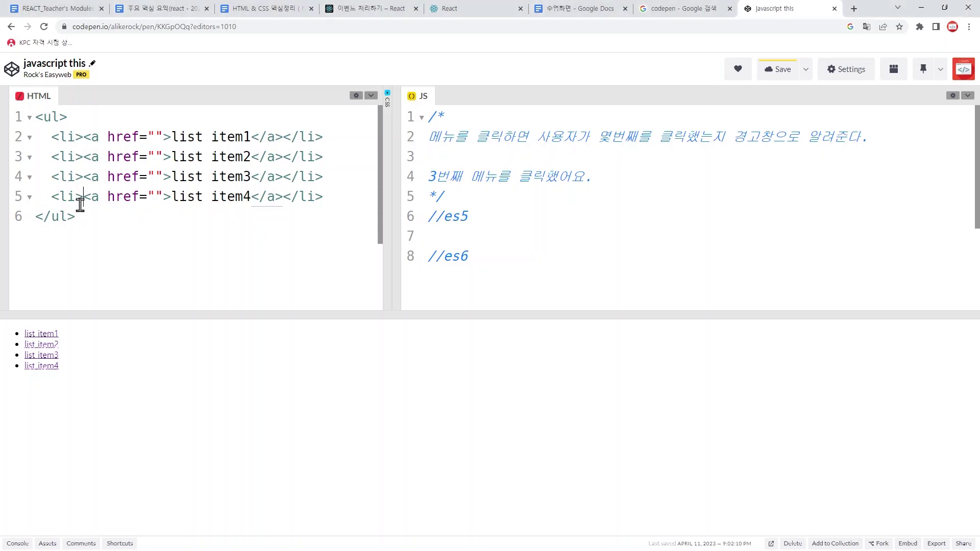
{"action": "left_click", "coordinate": [484, 232]}
{"action": "type", "text": "let menu"}
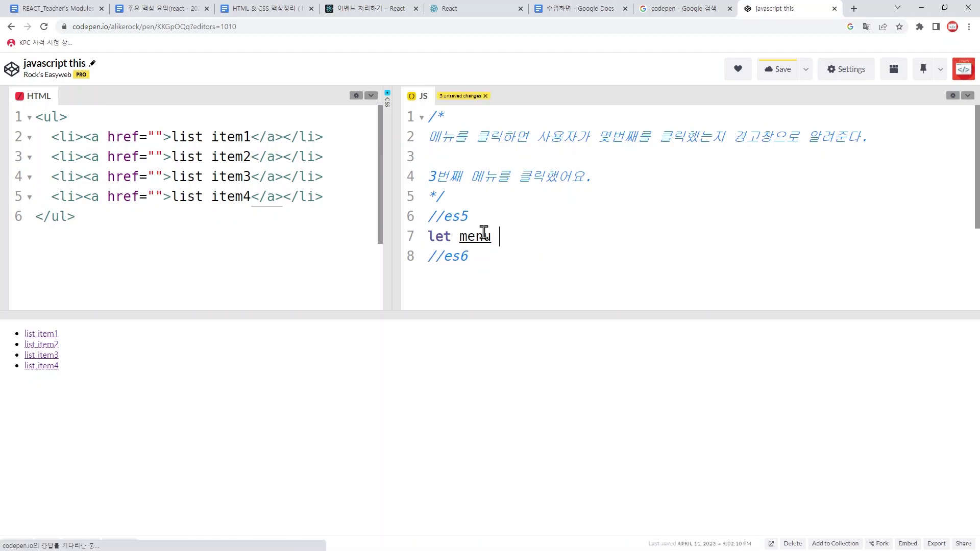
- Replace 'let menu' with var menu = document.querySelectorAll('ul li'); on line 7
{"action": "key", "text": "shift+Home"}
{"action": "key", "text": "BackSpace"}
{"action": "type", "text": "var"}
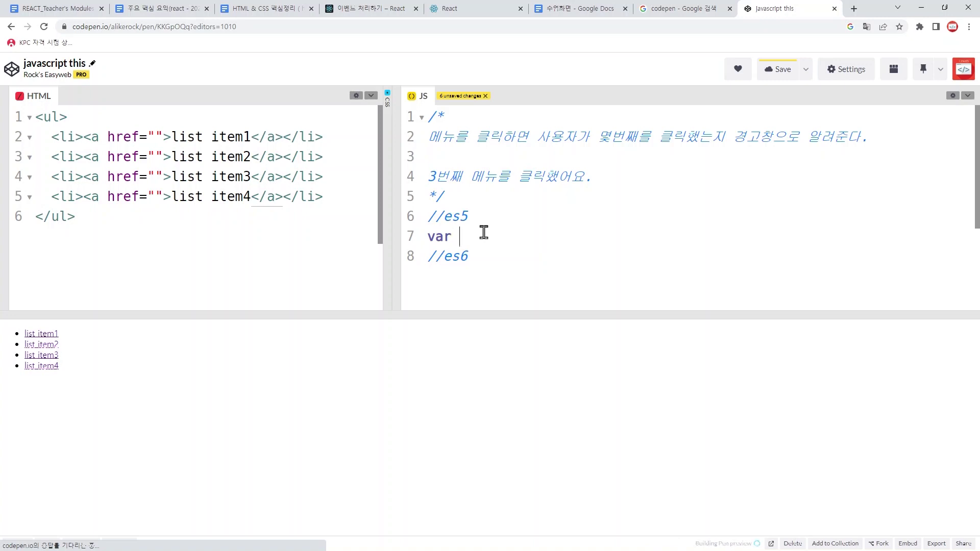
{"action": "type", "text": " menu = "}
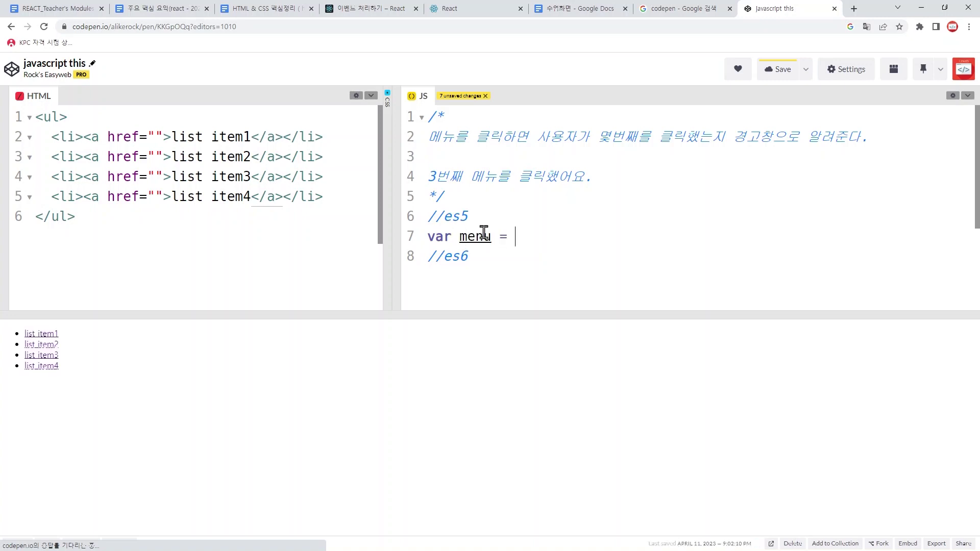
{"action": "type", "text": "document.querySel"}
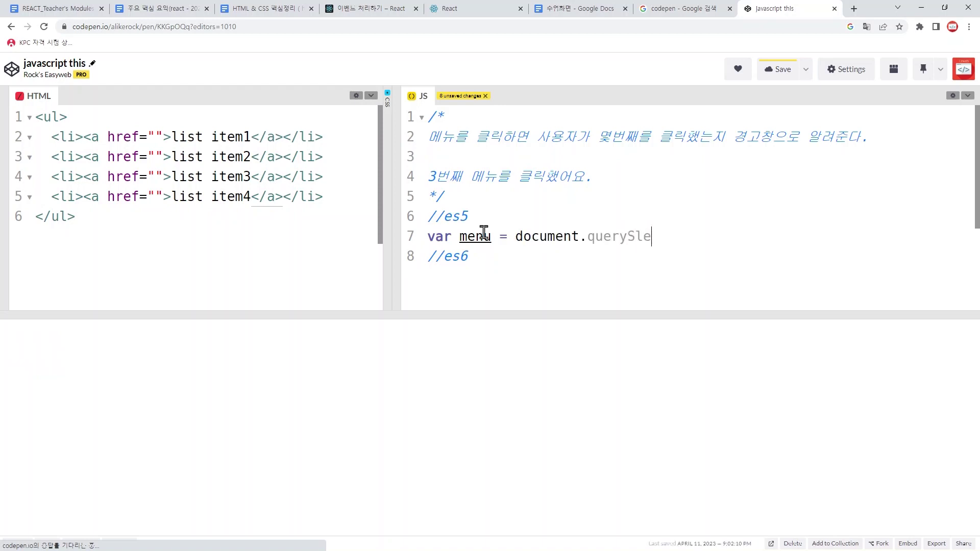
{"action": "type", "text": "ectorAll("}
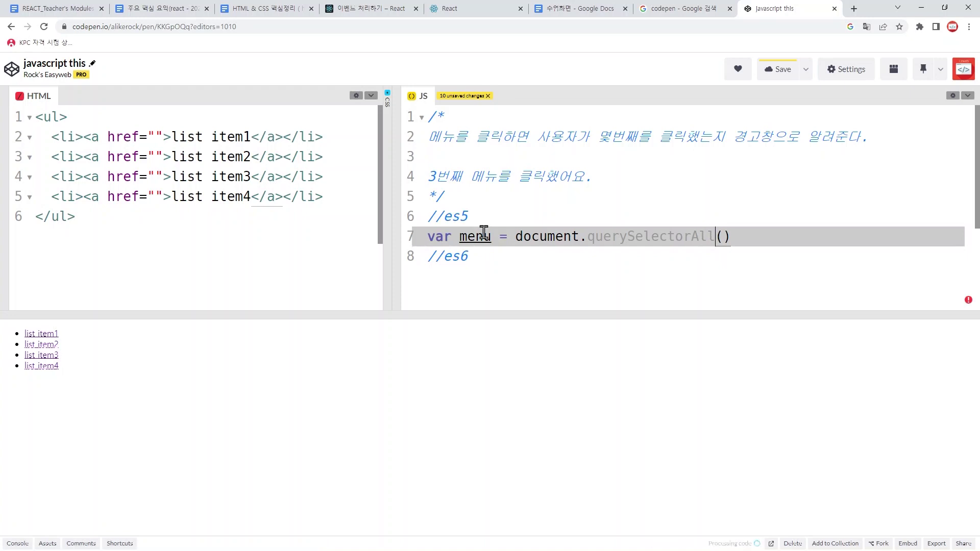
{"action": "type", "text": "'"}
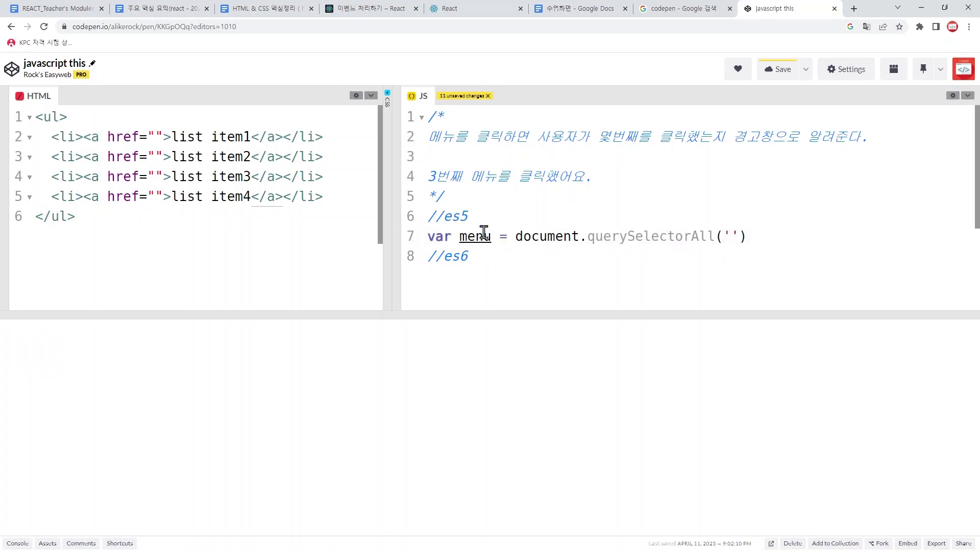
{"action": "type", "text": "u"}
{"action": "type", "text": "l li"}
{"action": "key", "text": "End"}
{"action": "type", "text": ";"}
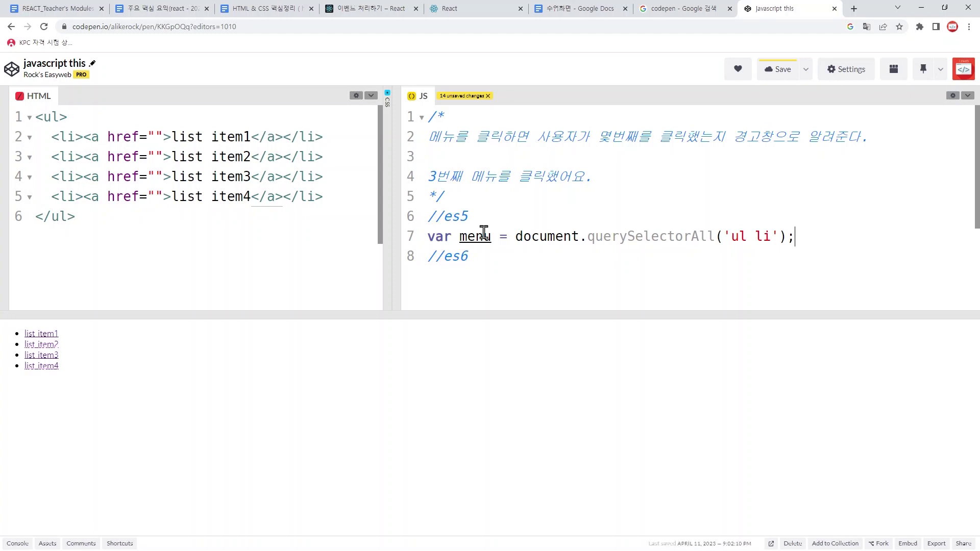
{"action": "double_click", "coordinate": [470, 238]}
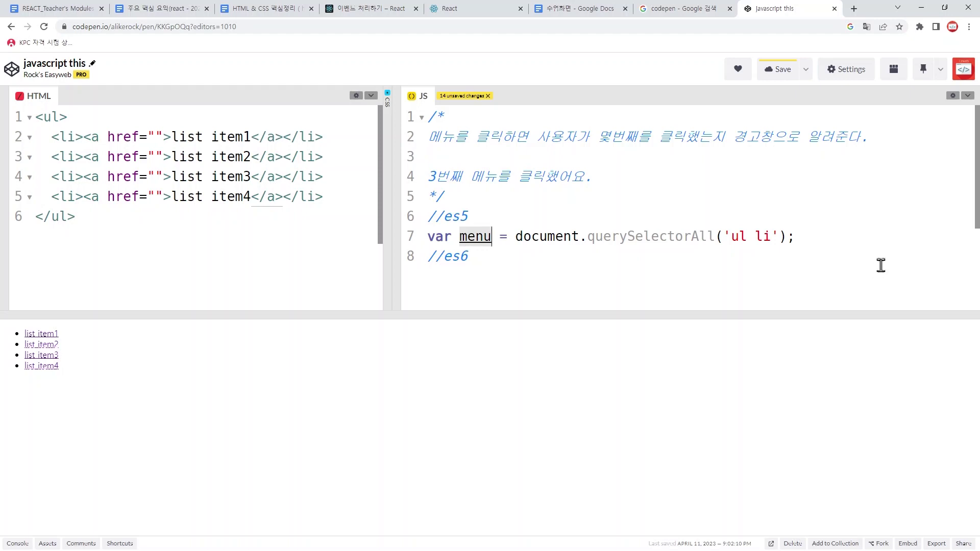
{"action": "left_click", "coordinate": [871, 245]}
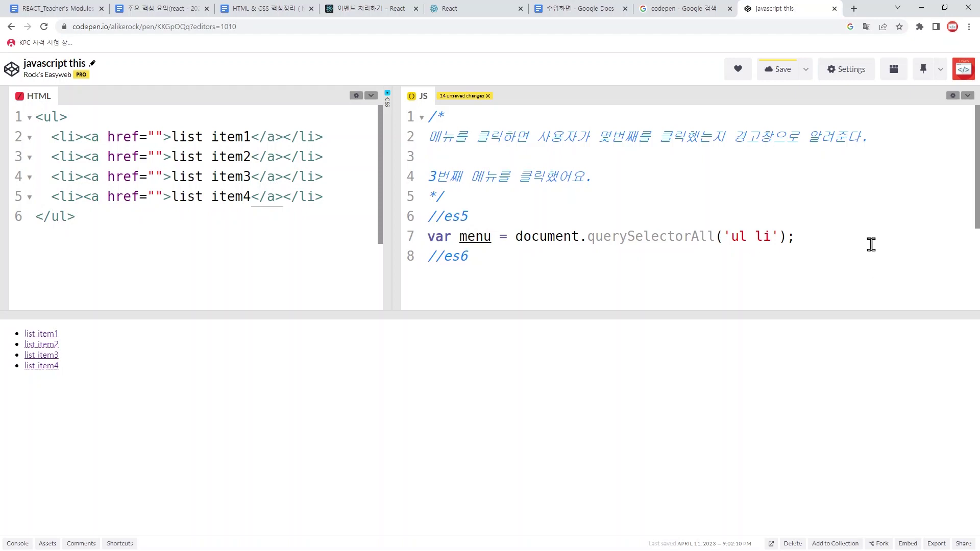
{"action": "key", "text": "Return"}
- Try menu[0].add on line 8 and a trial data-id="0" attribute in the HTML, then remove it
{"action": "type", "text": "menu.add"}
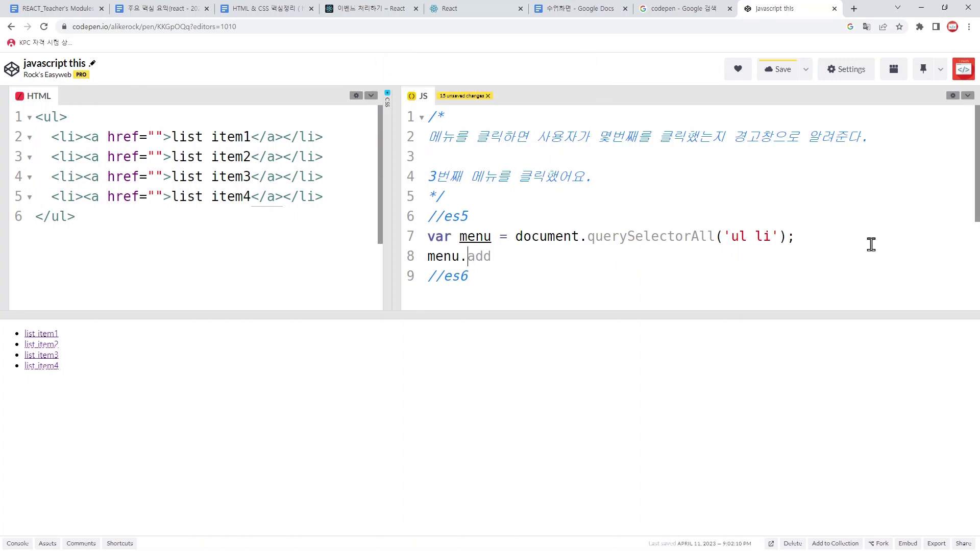
{"action": "type", "text": "[0]"}
{"action": "left_click", "coordinate": [162, 136]}
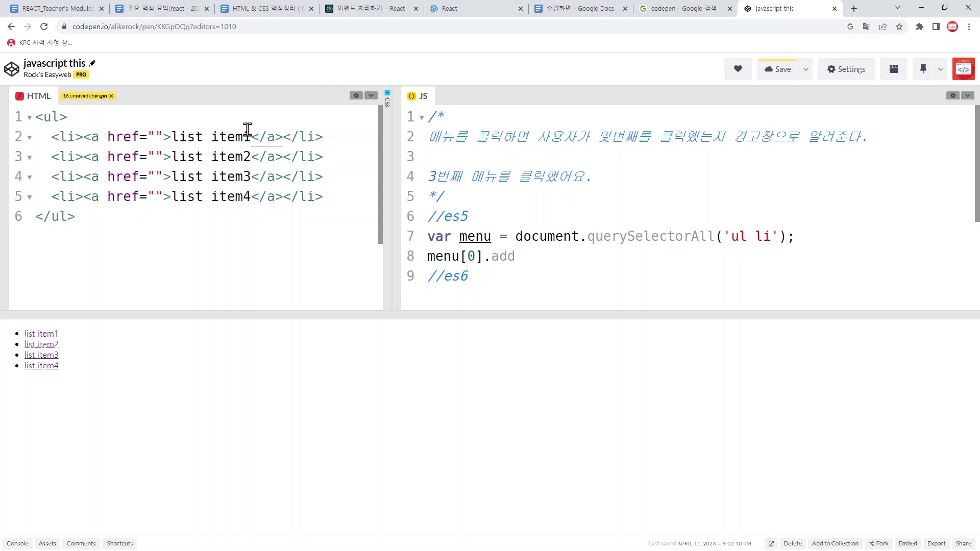
{"action": "type", "text": "data-id=\"0"}
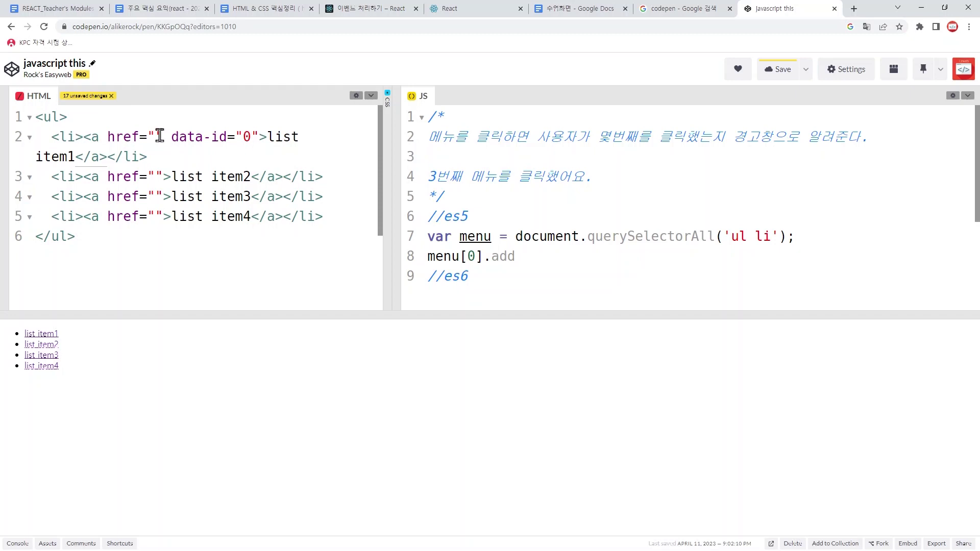
{"action": "left_click_drag", "start_coordinate": [163, 136], "coordinate": [259, 136]}
{"action": "key", "text": "BackSpace"}
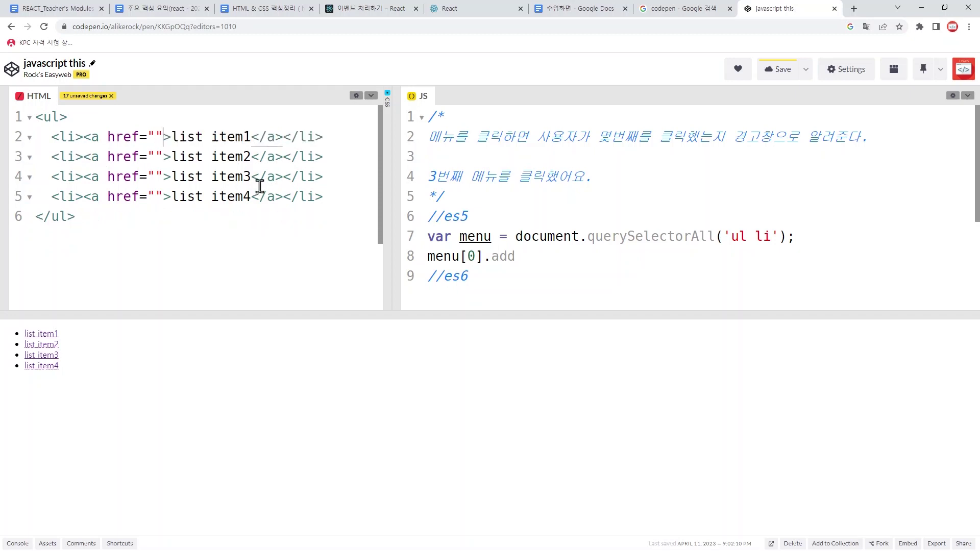
- Rewrite line 8 as menu.foreach(function(item,idx){}) and zoom the page in
{"action": "left_click", "coordinate": [591, 263]}
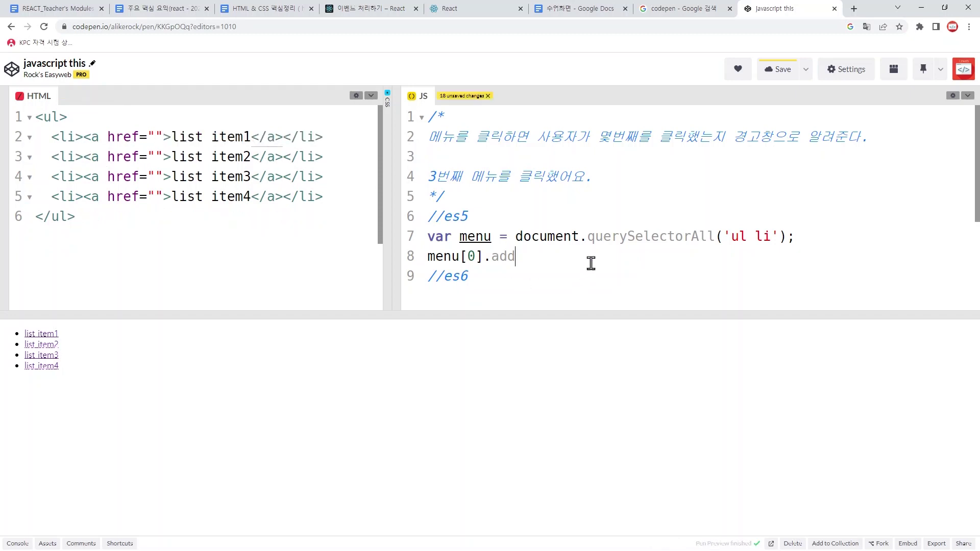
{"action": "key", "text": "shift+Home"}
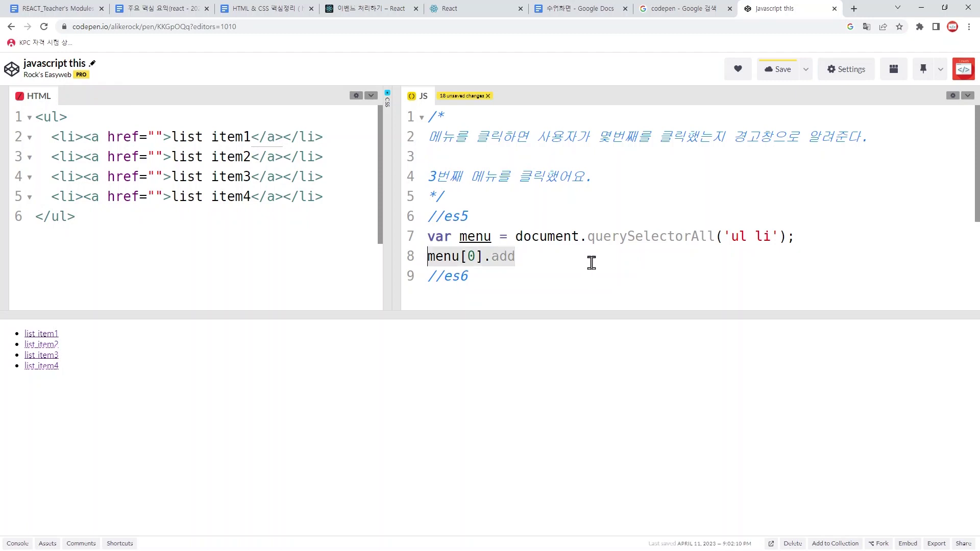
{"action": "double_click", "coordinate": [479, 240]}
{"action": "key", "text": "ctrl+c"}
{"action": "left_click", "coordinate": [531, 258]}
{"action": "key", "text": "shift+Home"}
{"action": "key", "text": "ctrl+v"}
{"action": "type", "text": "foreach(function("}
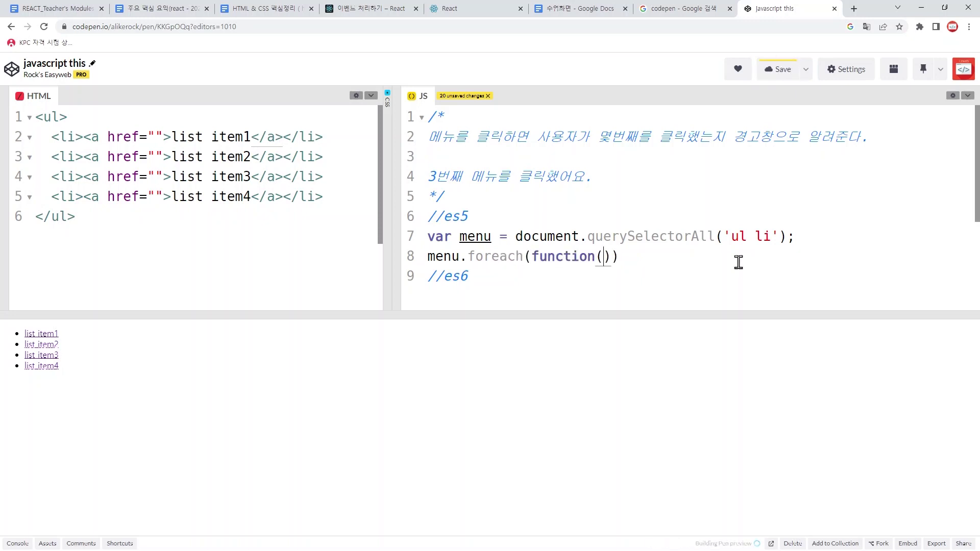
{"action": "type", "text": "item"}
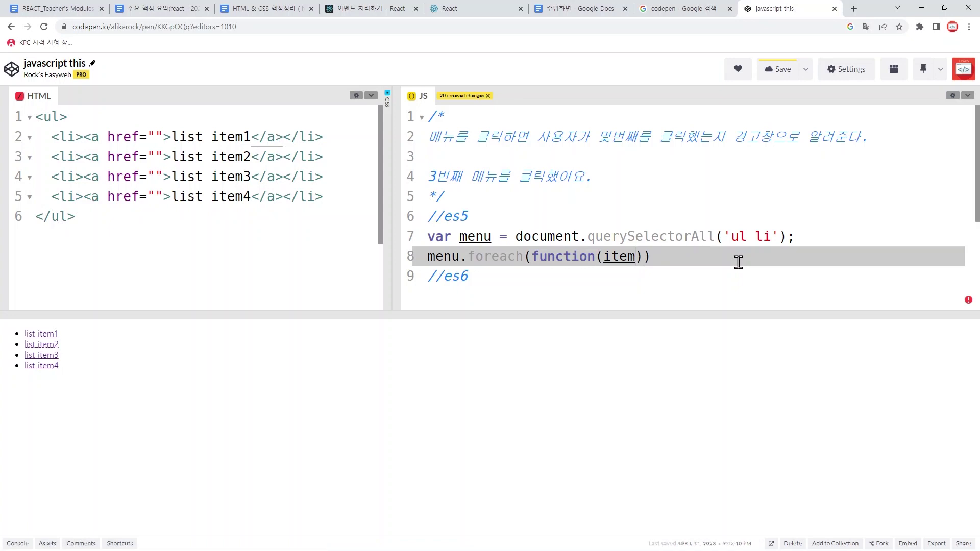
{"action": "type", "text": ",idx)"}
{"action": "type", "text": "{}"}
{"action": "key", "text": "ctrl+plus"}
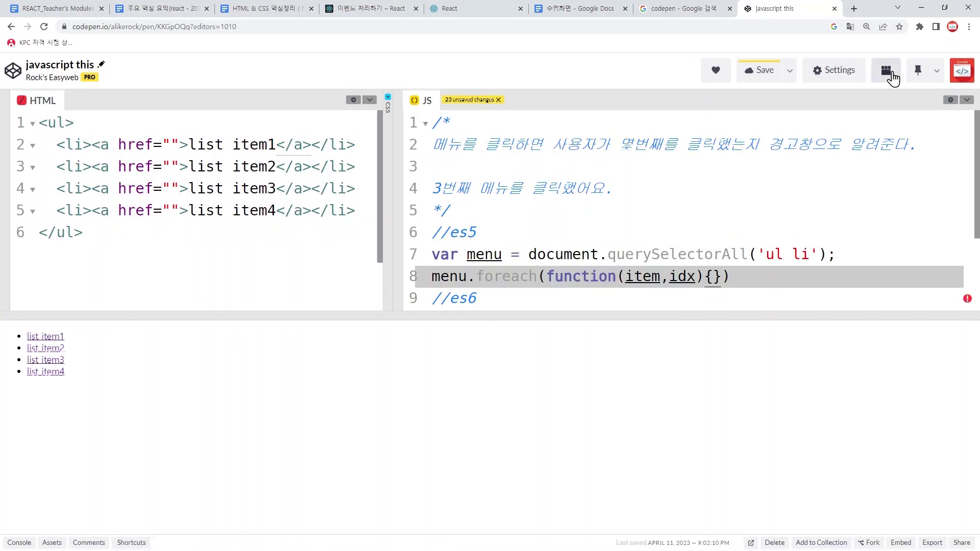
{"action": "left_click", "coordinate": [888, 72]}
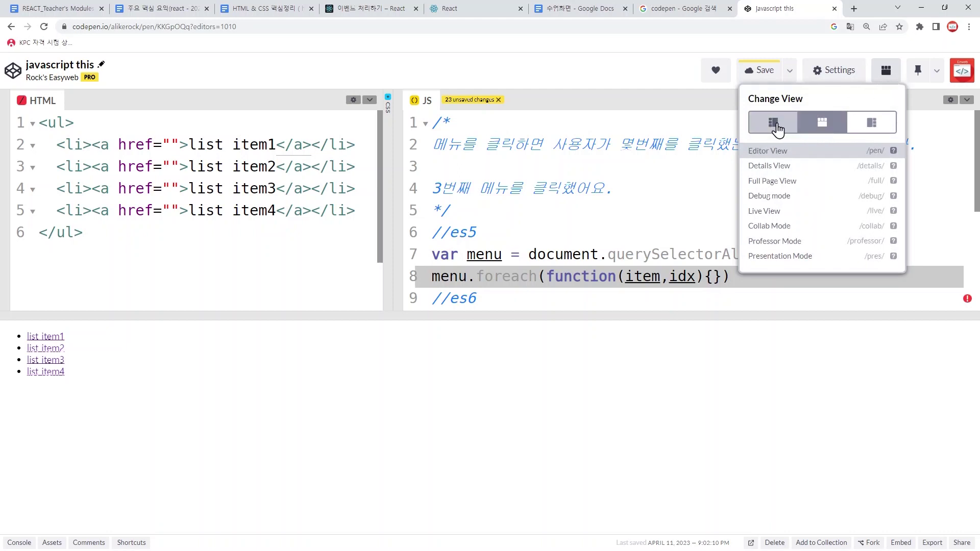
- Put editors on the left with JS filling the space, and open a line inside the loop body
{"action": "left_click", "coordinate": [773, 125]}
{"action": "double_click", "coordinate": [439, 271]}
{"action": "left_click", "coordinate": [313, 320]}
{"action": "key", "text": "Return"}
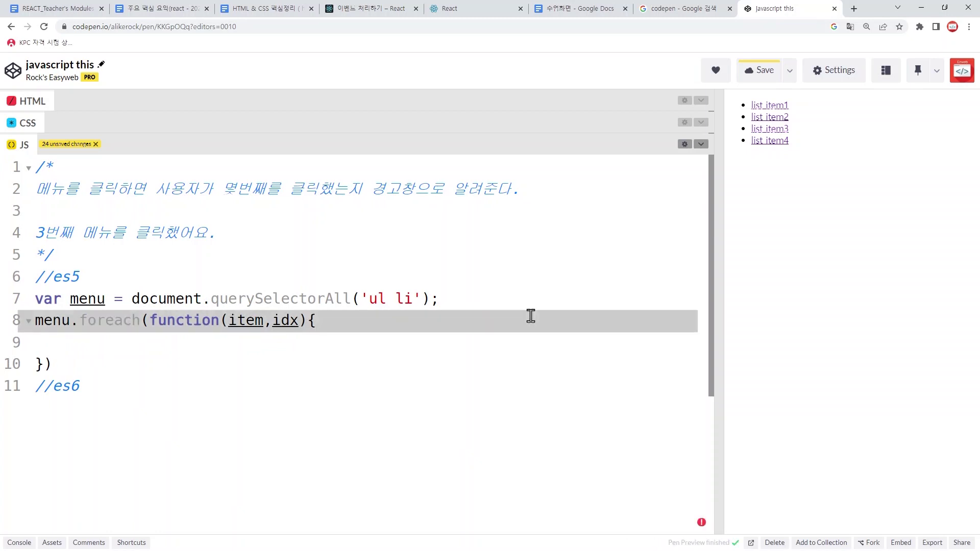
- Add item.addEventListener('click', function(){ }) inside the foreach loop
{"action": "left_click_drag", "start_coordinate": [228, 320], "coordinate": [263, 320]}
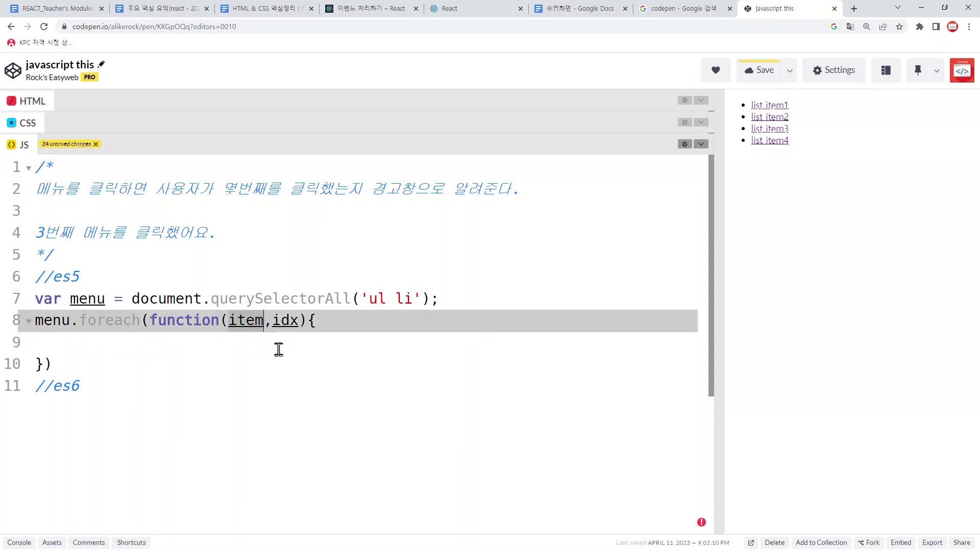
{"action": "left_click", "coordinate": [231, 343]}
{"action": "type", "text": "itm"}
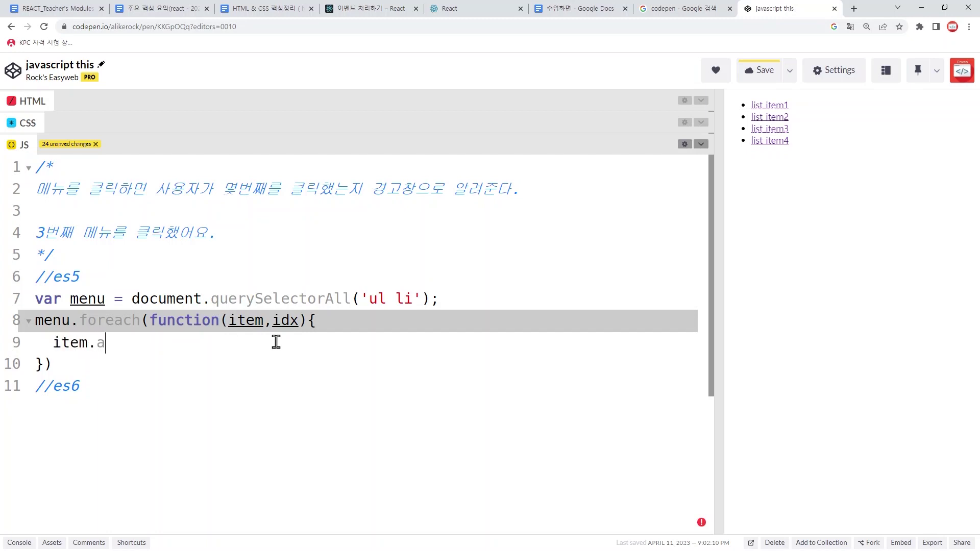
{"action": "type", "text": "vent"}
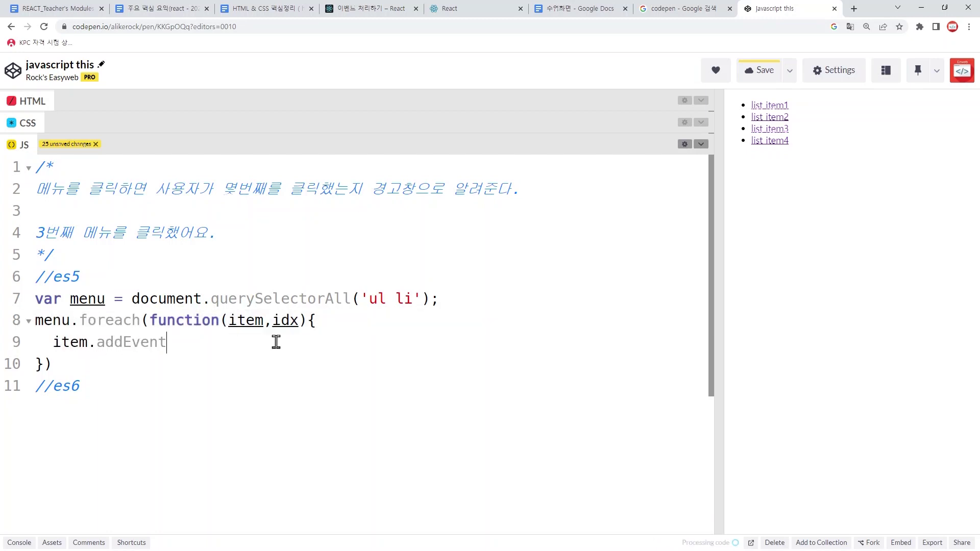
{"action": "type", "text": "Listen"}
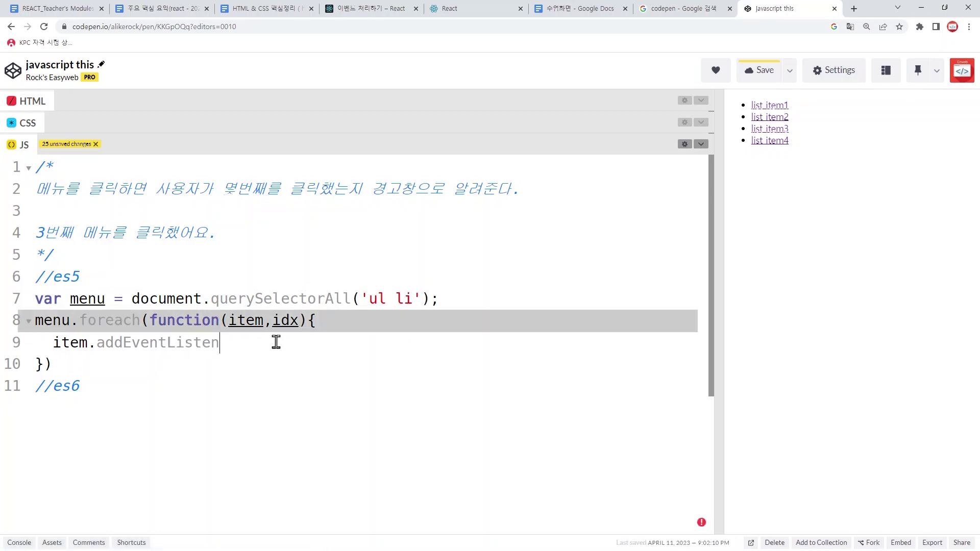
{"action": "type", "text": "er('click'"}
{"action": "type", "text": ", function"}
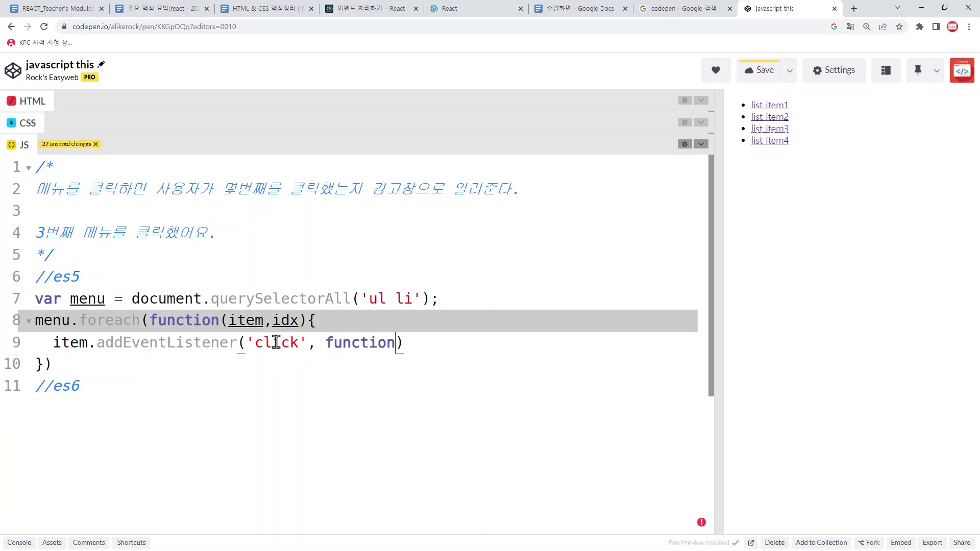
{"action": "type", "text": "(){"}
{"action": "key", "text": "Return"}
{"action": "left_click", "coordinate": [288, 442]}
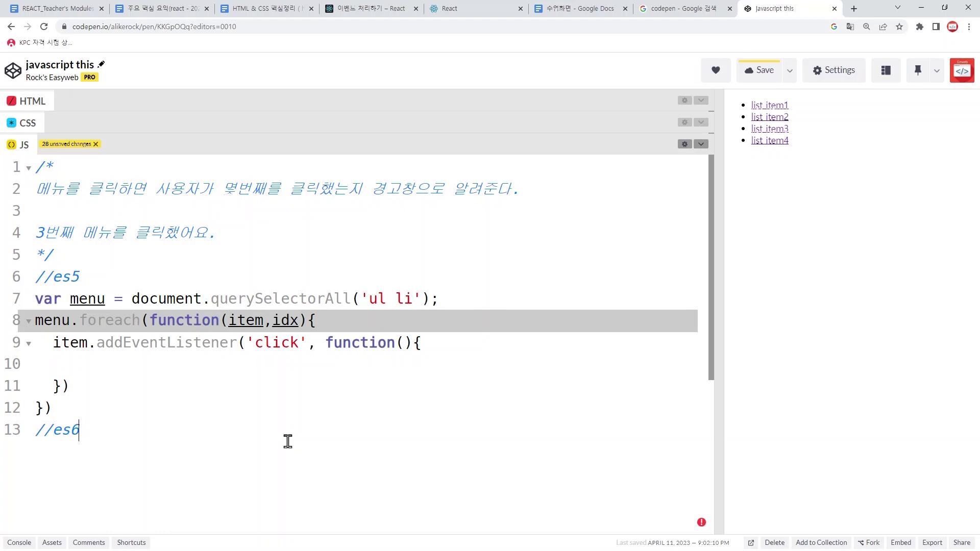
- Put alert('3번째 메뉴를 클릭했어요') inside the click handler
{"action": "left_click", "coordinate": [251, 366]}
{"action": "type", "text": "alert('3번째"}
{"action": "key", "text": "BackSpace"}
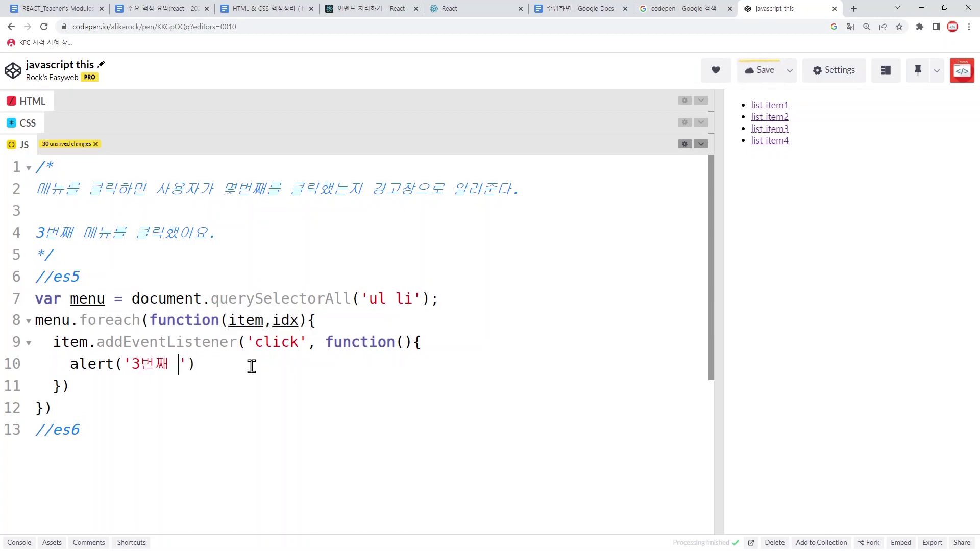
{"action": "type", "text": "메뉴를 클릭해했어요"}
{"action": "key", "text": "End"}
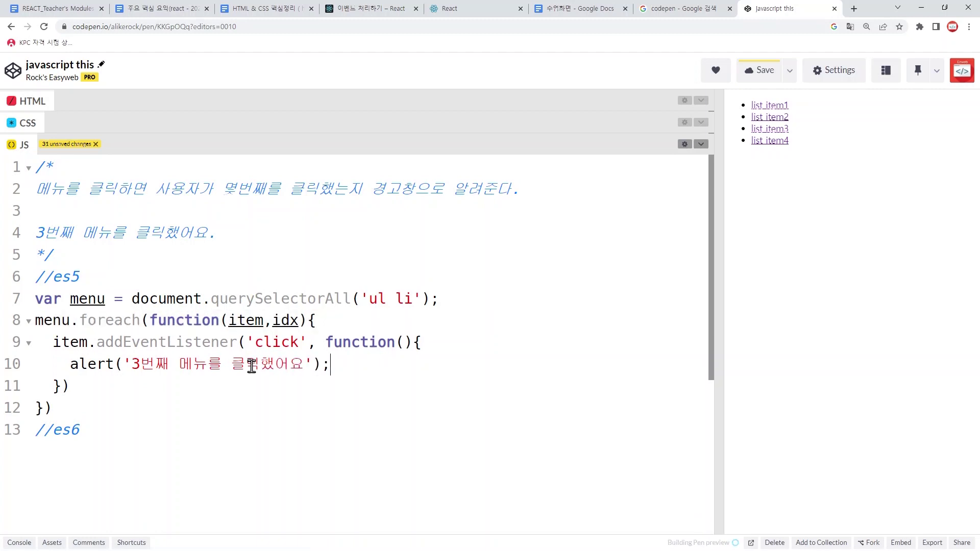
- Add a semicolon and delete the hard-coded 3 from the alert message
{"action": "left_click_drag", "start_coordinate": [129, 351], "coordinate": [144, 378]}
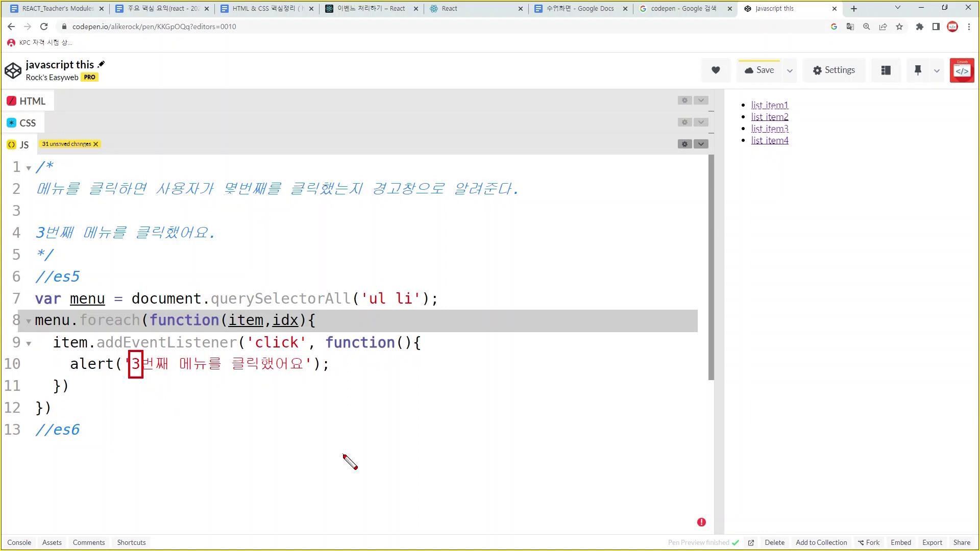
{"action": "left_click_drag", "start_coordinate": [270, 303], "coordinate": [302, 327]}
{"action": "type", "text": ";"}
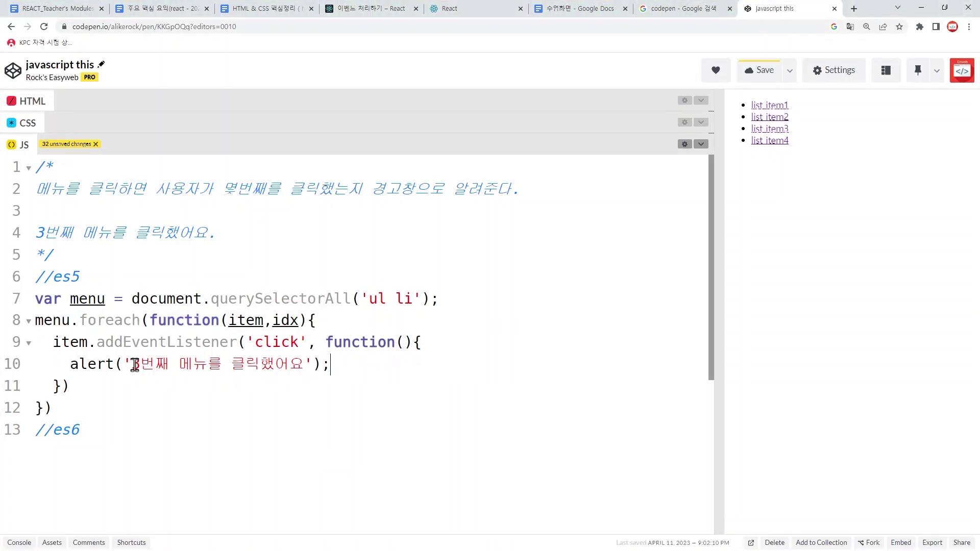
{"action": "key", "text": "Delete"}
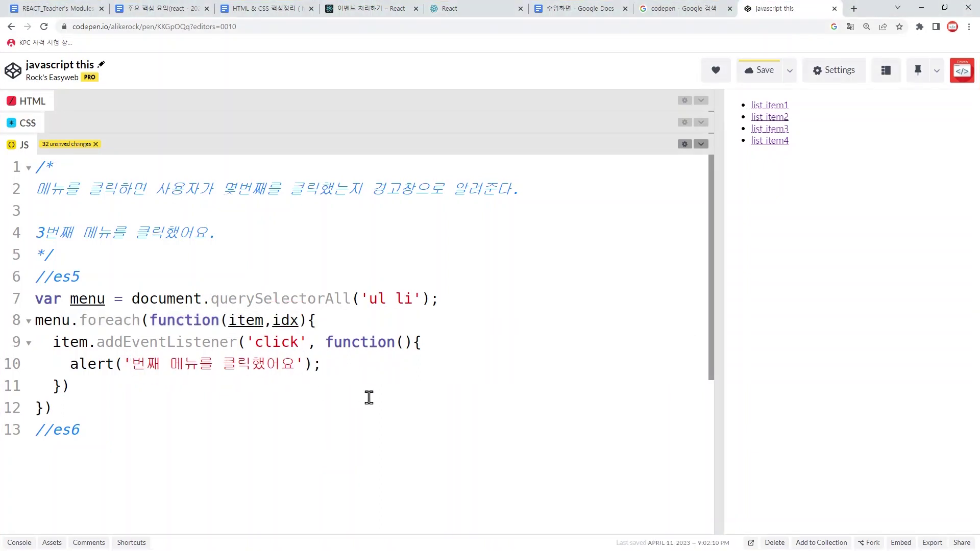
{"action": "type", "text": "'"}
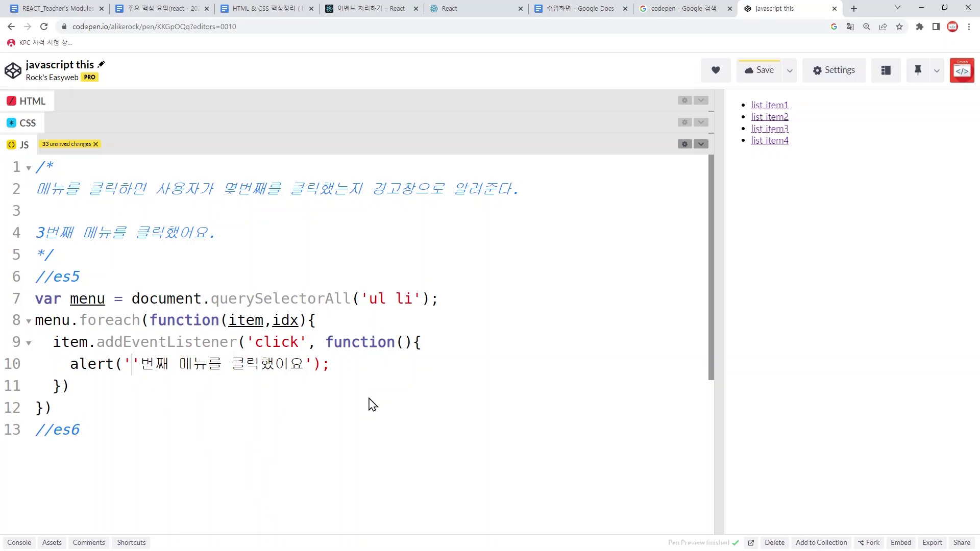
{"action": "type", "text": "ㅑㅇ"}
{"action": "key", "text": "BackSpace"}
{"action": "key", "text": "BackSpace"}
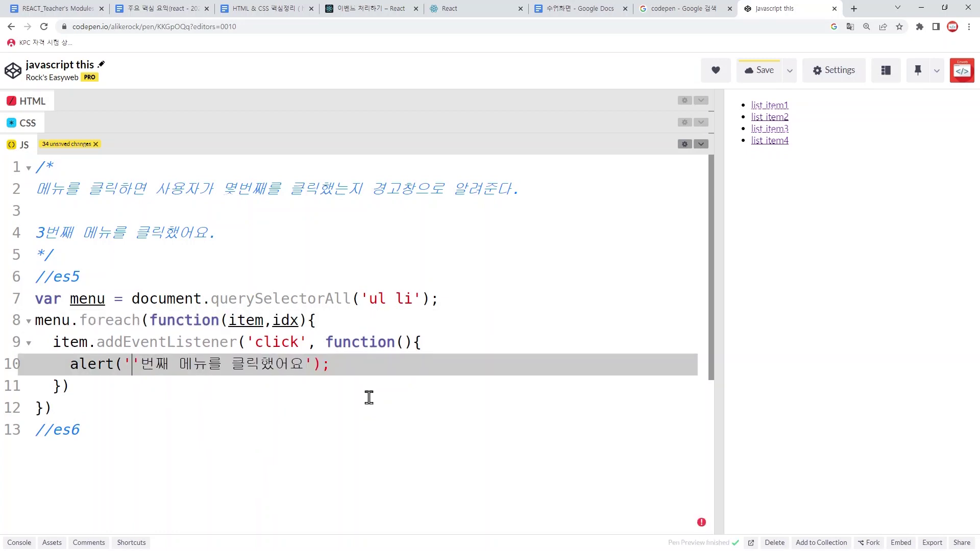
{"action": "type", "text": "ㅑ"}
{"action": "key", "text": "BackSpace"}
{"action": "type", "text": "ㅑㅇ"}
{"action": "key", "text": "BackSpace"}
{"action": "key", "text": "BackSpace"}
- Prefix the alert string with idx+ so it reads idx+'번째 메뉴를 클릭했어요'
{"action": "key", "text": "Left"}
{"action": "type", "text": "idx"}
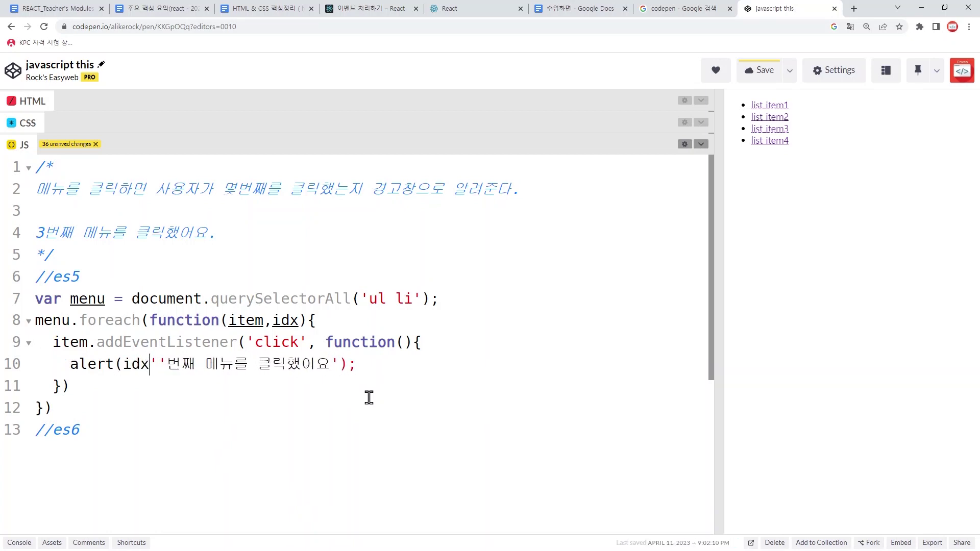
{"action": "type", "text": "."}
{"action": "key", "text": "Delete"}
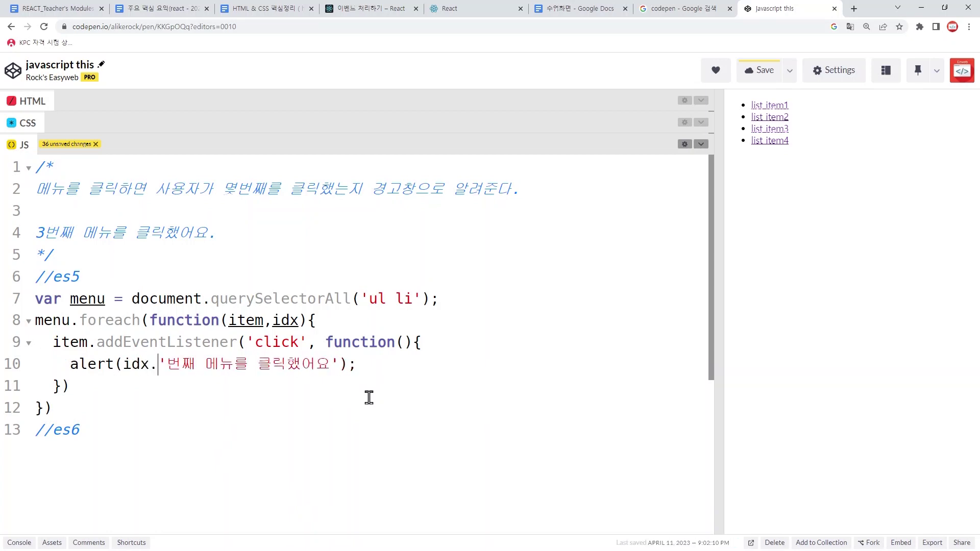
{"action": "key", "text": "BackSpace"}
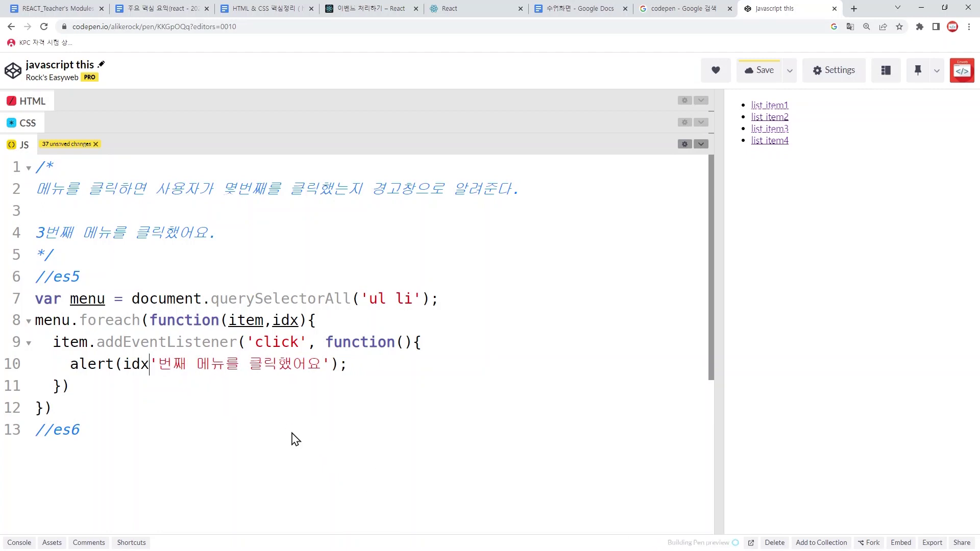
{"action": "type", "text": "+"}
{"action": "left_click", "coordinate": [292, 433]}
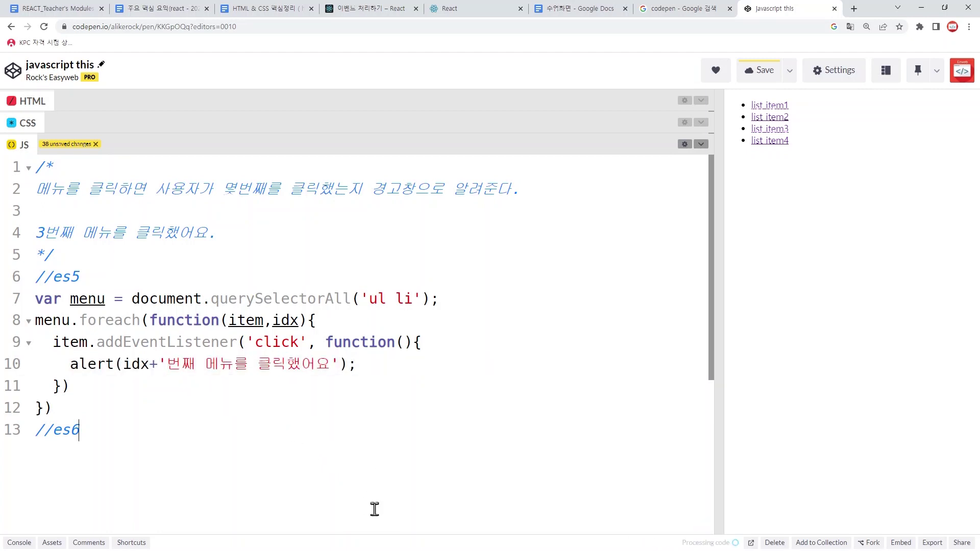
{"action": "mouse_move", "coordinate": [122, 352]}
{"action": "left_mouse_down"}
{"action": "mouse_move", "coordinate": [152, 376]}
{"action": "mouse_move", "coordinate": [359, 392]}
{"action": "left_mouse_up"}
{"action": "key", "text": "Escape"}
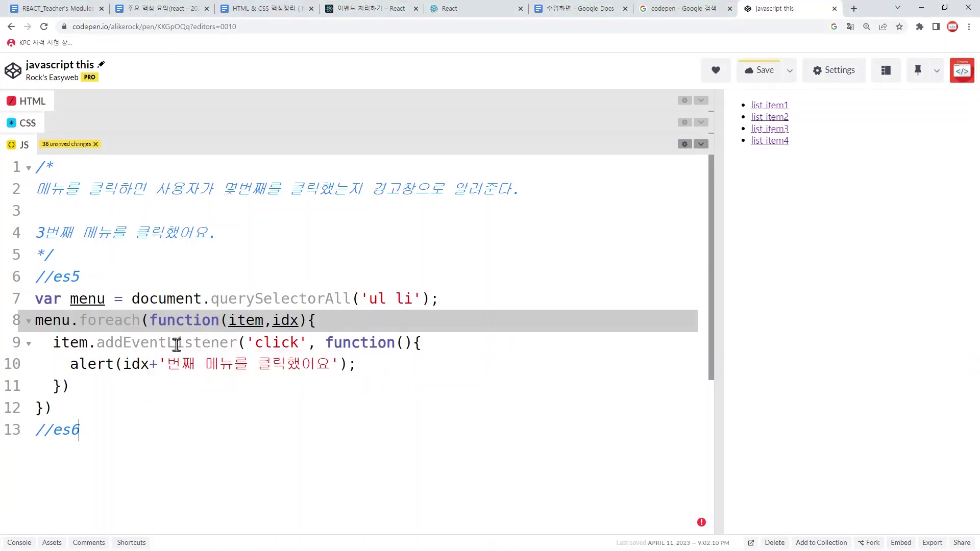
{"action": "left_click", "coordinate": [438, 371]}
{"action": "left_click", "coordinate": [96, 319]}
- Correct foreach to forEach and add parameter e with e.preventDefault(); to the click handler
{"action": "key", "text": "Delete"}
{"action": "type", "text": "E"}
{"action": "left_click", "coordinate": [329, 429]}
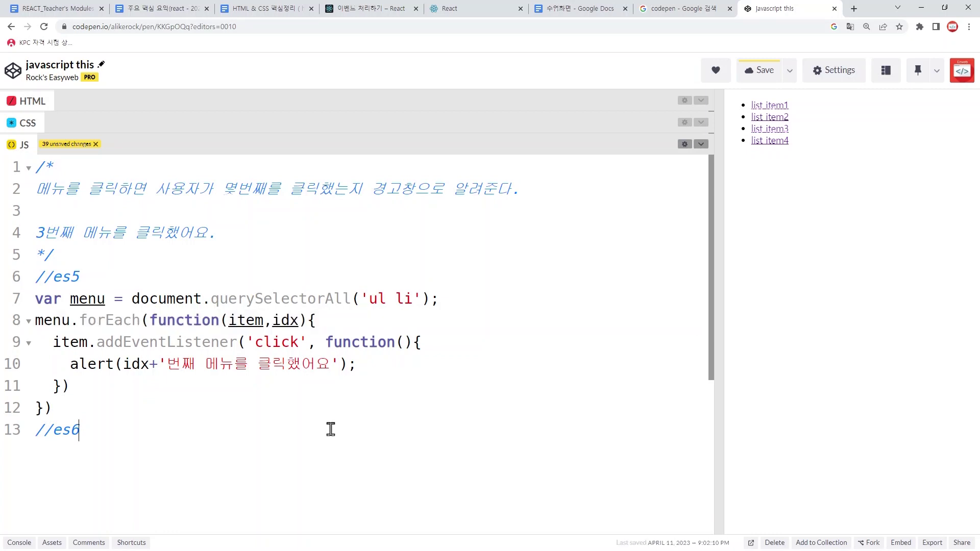
{"action": "left_click", "coordinate": [404, 342]}
{"action": "type", "text": "e"}
{"action": "left_click", "coordinate": [480, 343]}
{"action": "key", "text": "Return"}
{"action": "type", "text": "e.prevne"}
{"action": "key", "text": "BackSpace"}
{"action": "type", "text": "ent"}
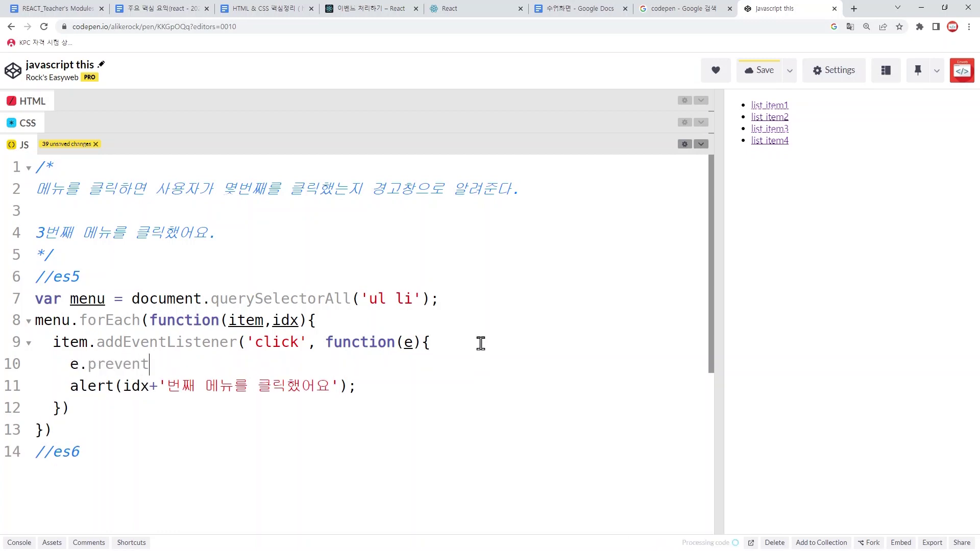
{"action": "type", "text": "Default();"}
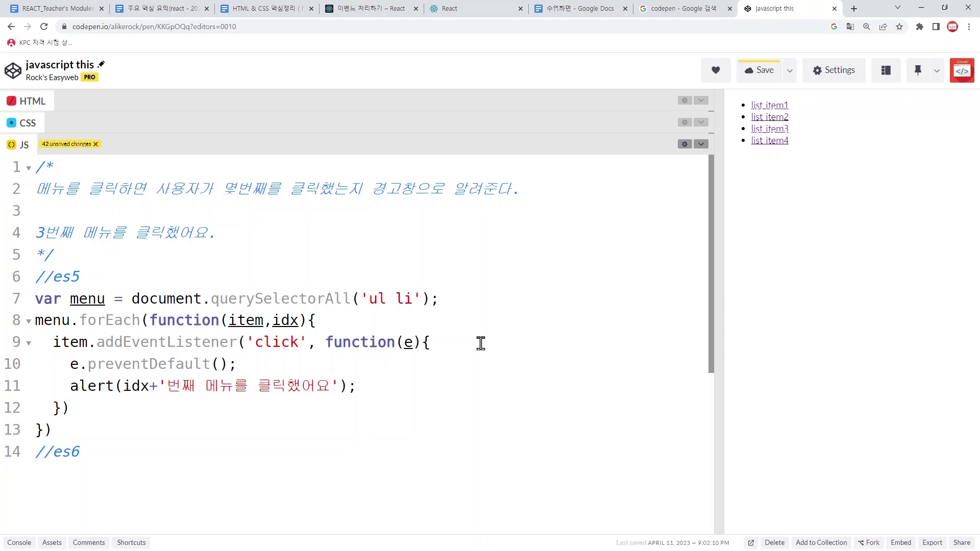
- Test list items 2, 3 and 1 in the preview, dismiss the alerts, and enlarge the HTML editor
{"action": "left_click", "coordinate": [785, 117]}
{"action": "left_click", "coordinate": [580, 84]}
{"action": "left_click", "coordinate": [774, 132]}
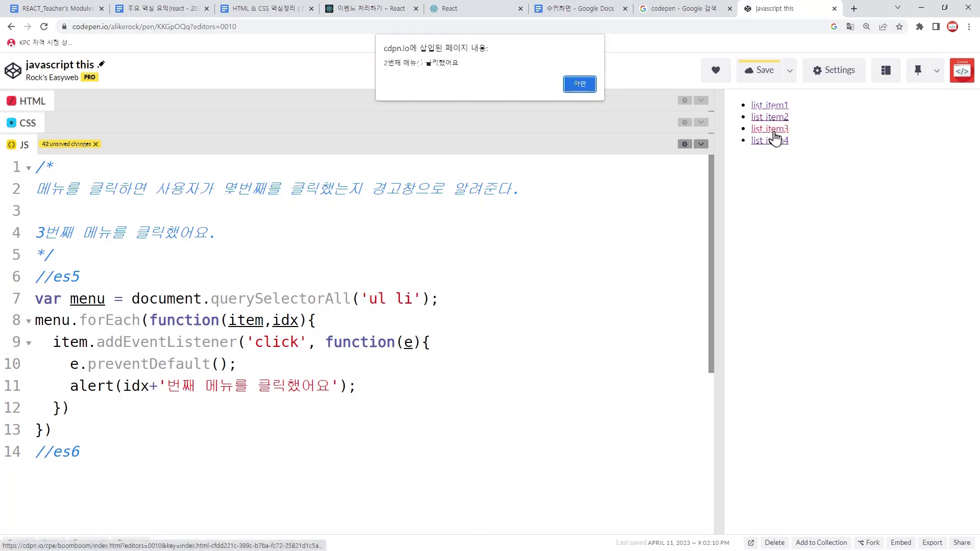
{"action": "left_click", "coordinate": [582, 86]}
{"action": "left_click", "coordinate": [768, 105]}
{"action": "left_click_drag", "start_coordinate": [382, 56], "coordinate": [399, 69]}
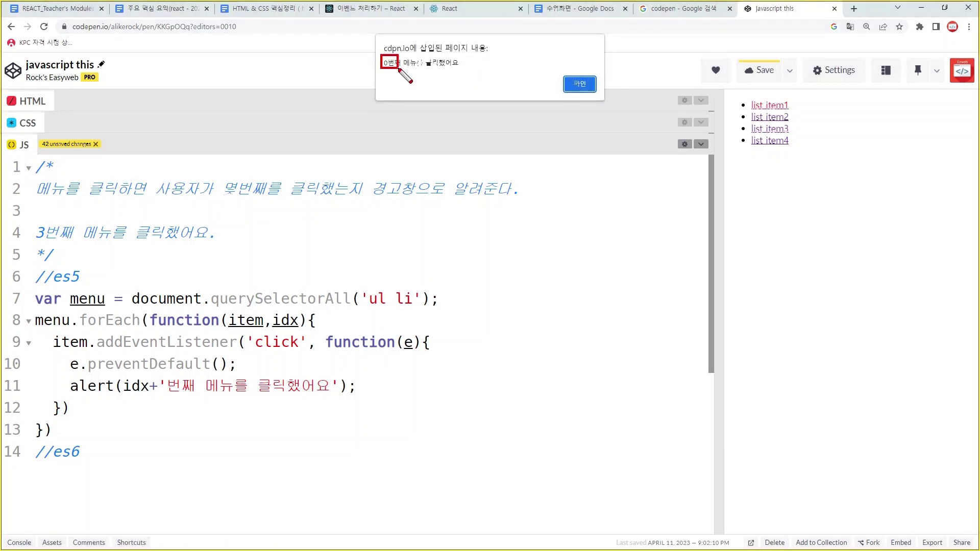
{"action": "key", "text": "Escape"}
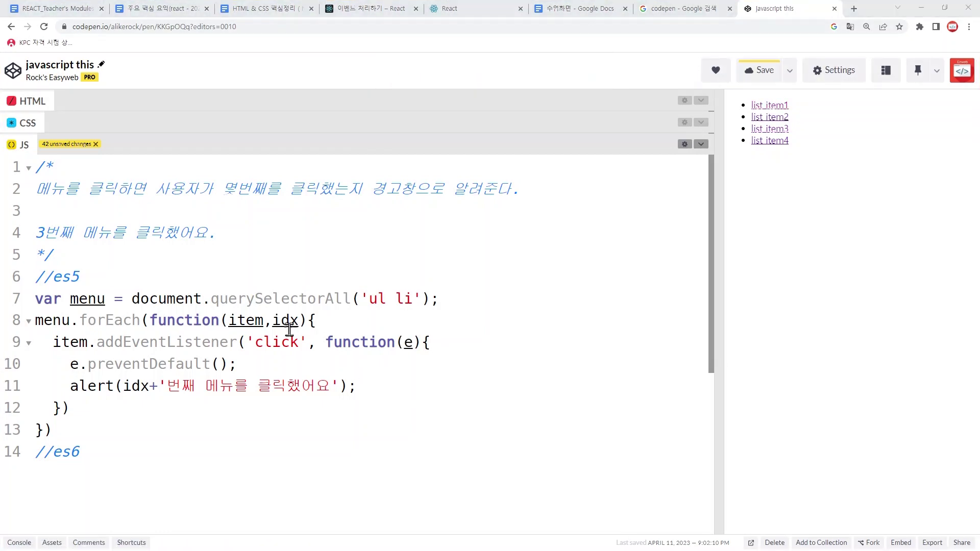
{"action": "left_click_drag", "start_coordinate": [269, 307], "coordinate": [300, 333]}
{"action": "left_click_drag", "start_coordinate": [243, 123], "coordinate": [243, 225]}
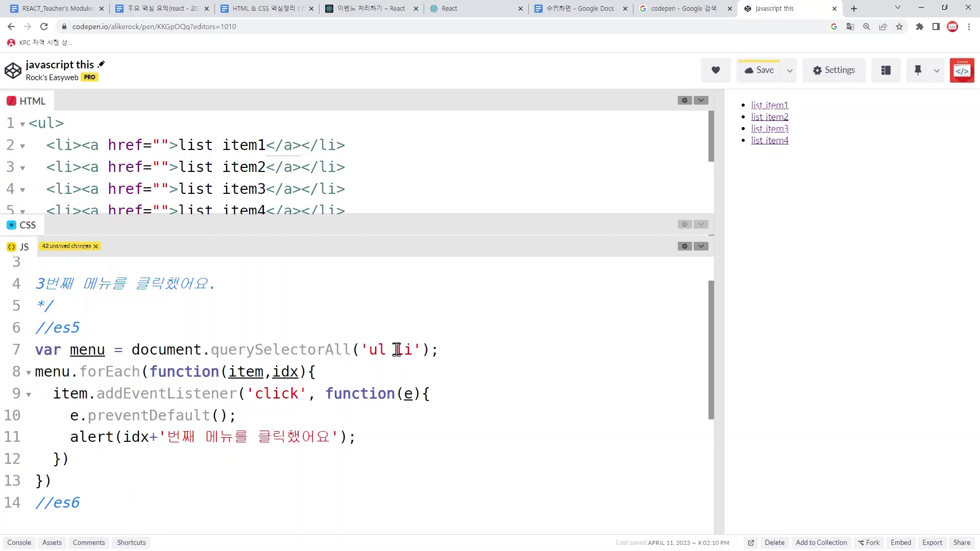
- Give the first <li> data-title="title1" and copy the attribute to the other items as title2–title4
{"action": "left_click", "coordinate": [81, 146]}
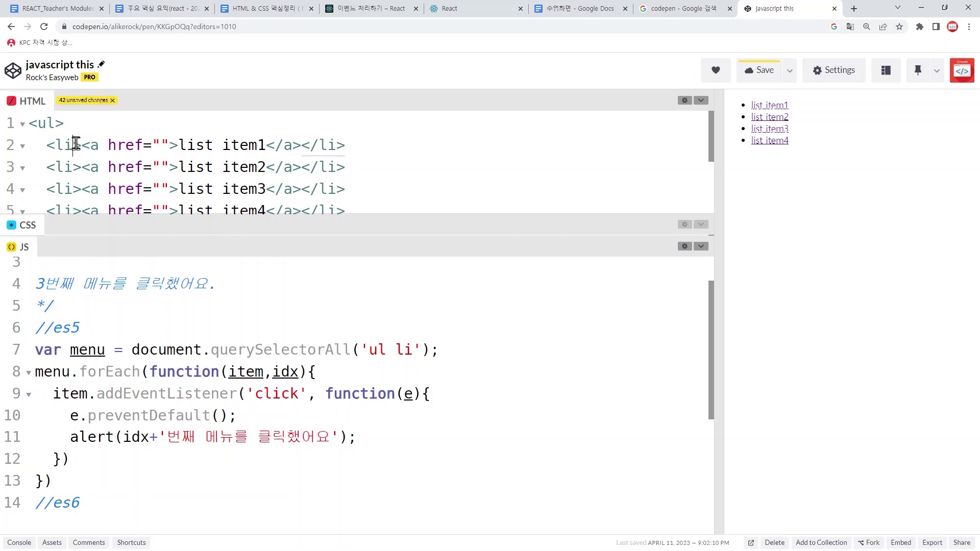
{"action": "type", "text": "data-"}
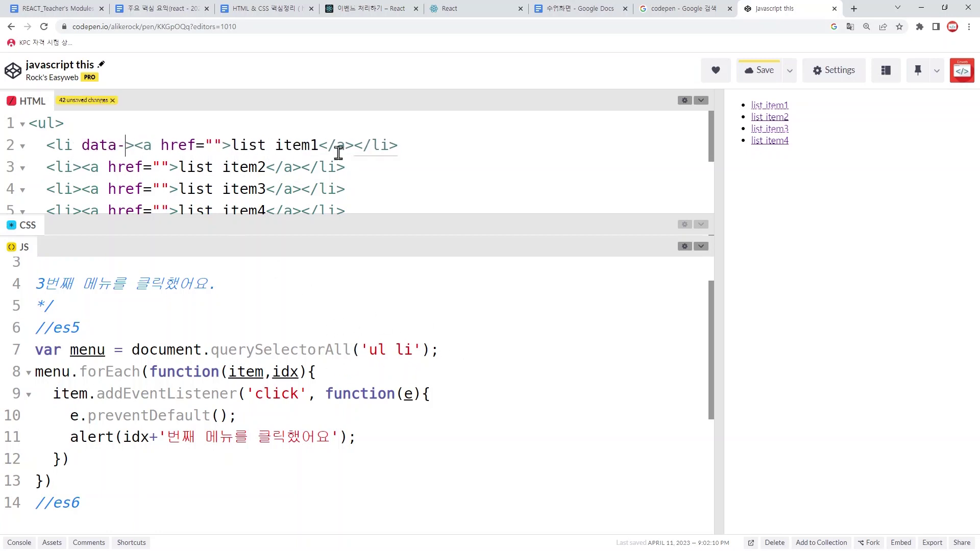
{"action": "type", "text": "ittle"}
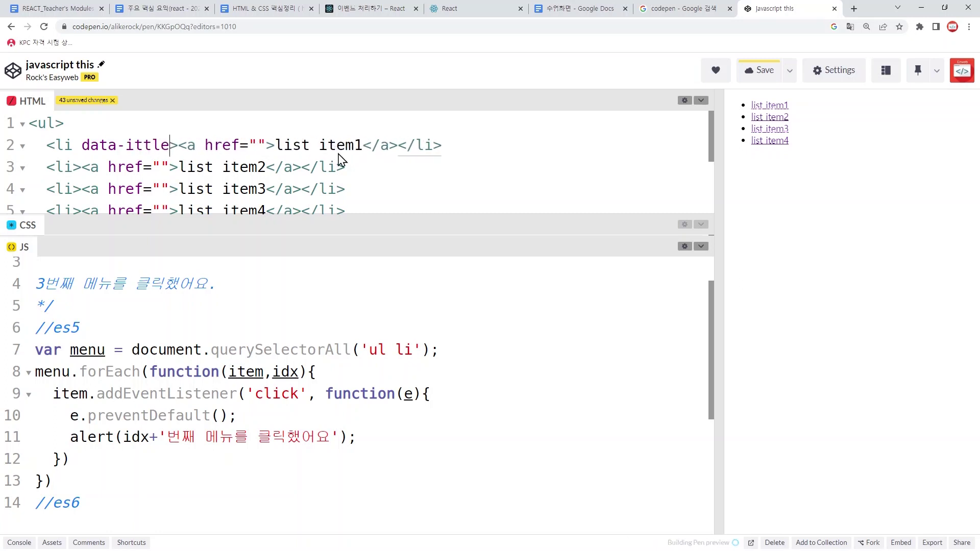
{"action": "key", "text": "BackSpace"}
{"action": "key", "text": "BackSpace"}
{"action": "type", "text": "title=\""}
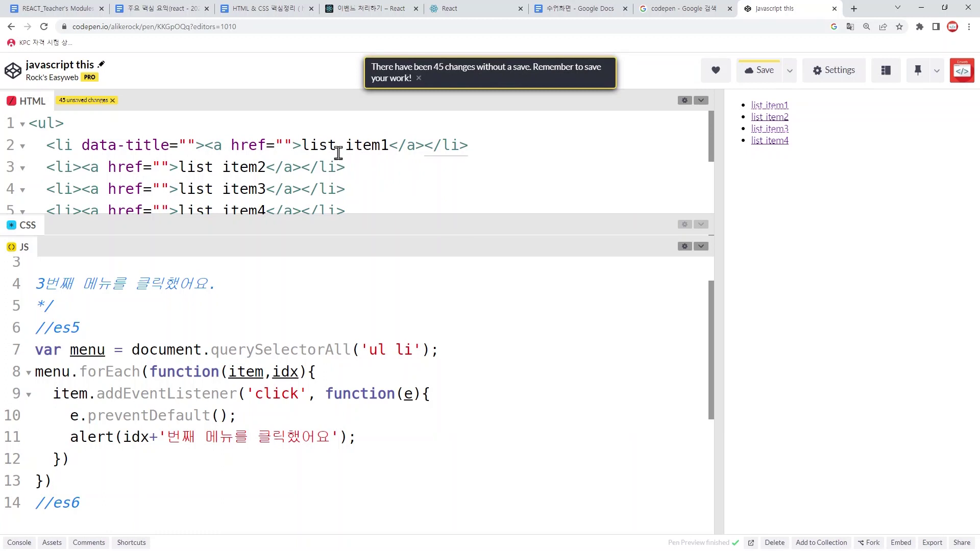
{"action": "type", "text": "title1"}
{"action": "type", "text": "data-title=\"title1\""}
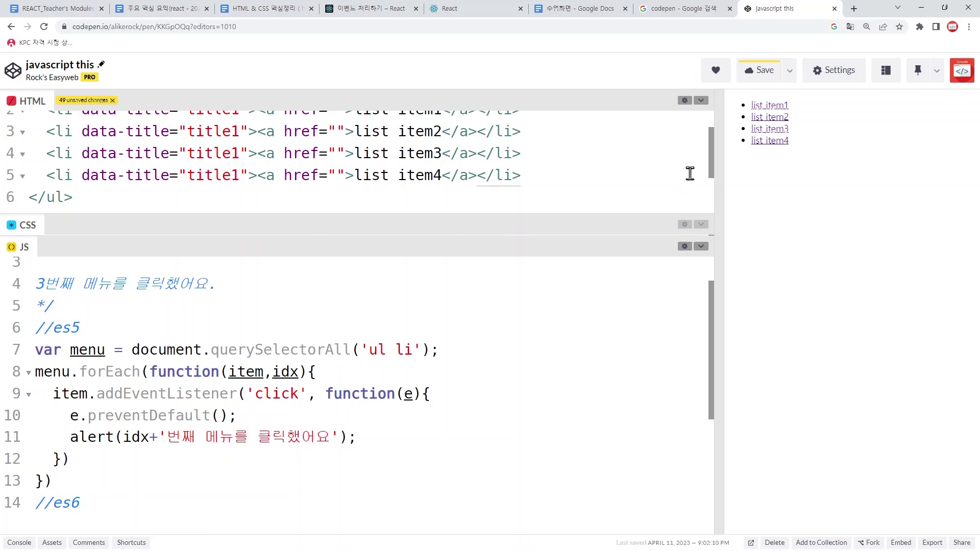
{"action": "left_click_drag", "start_coordinate": [650, 225], "coordinate": [649, 242]}
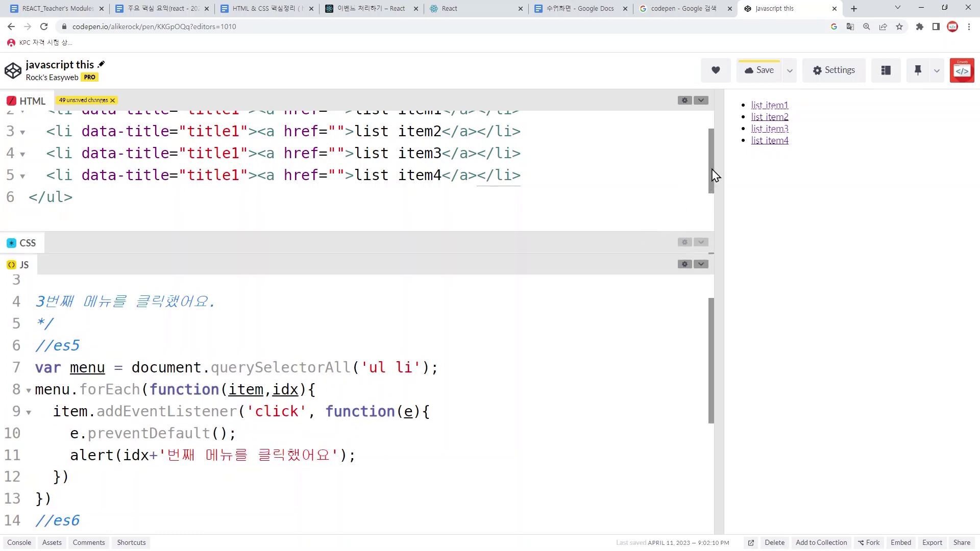
{"action": "left_click_drag", "start_coordinate": [713, 175], "coordinate": [713, 151]}
{"action": "left_click_drag", "start_coordinate": [541, 243], "coordinate": [554, 254]}
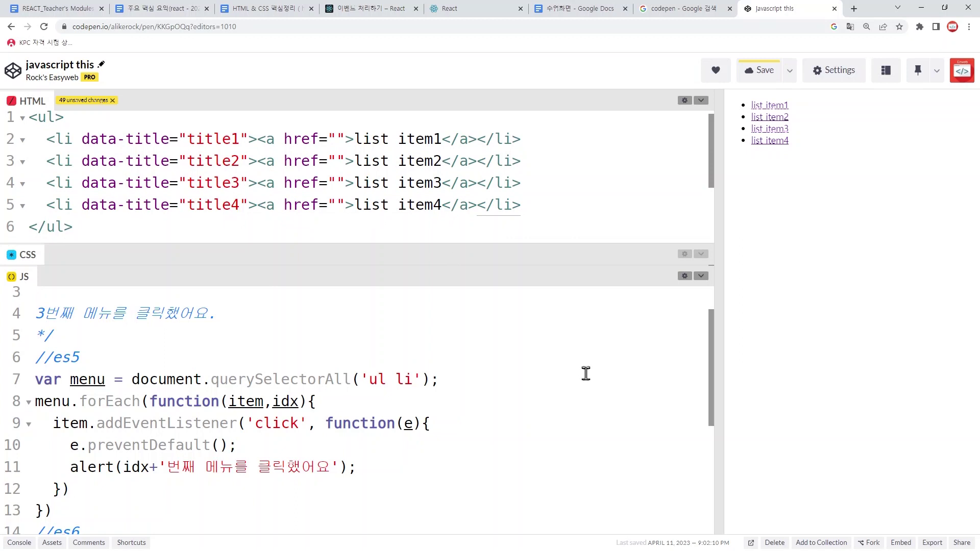
{"action": "left_click_drag", "start_coordinate": [60, 121], "coordinate": [255, 226]}
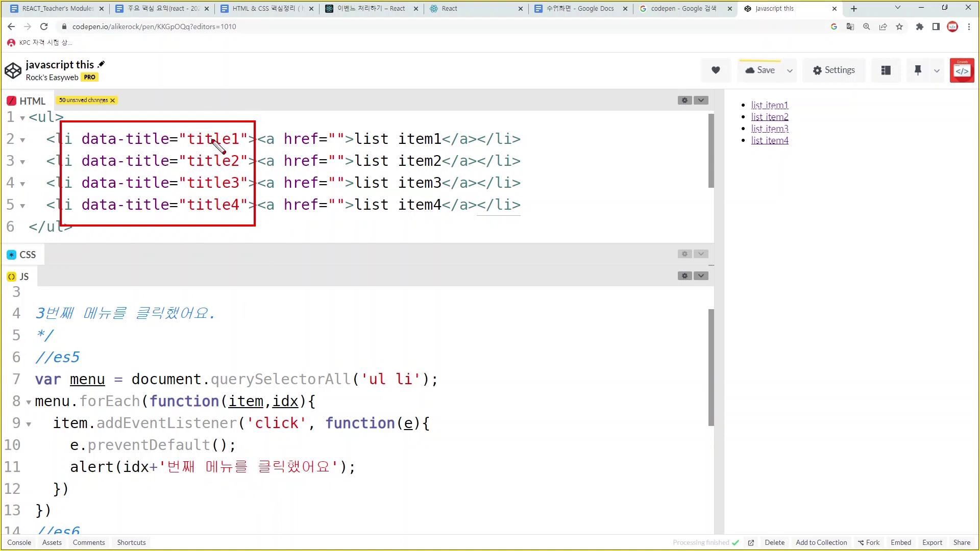
{"action": "left_click", "coordinate": [229, 467]}
- Drop 메뉴 from the alert and add var title = this.getAttribute('data-title'); after preventDefault
{"action": "double_click", "coordinate": [220, 369]}
{"action": "key", "text": "BackSpace"}
{"action": "key", "text": "BackSpace"}
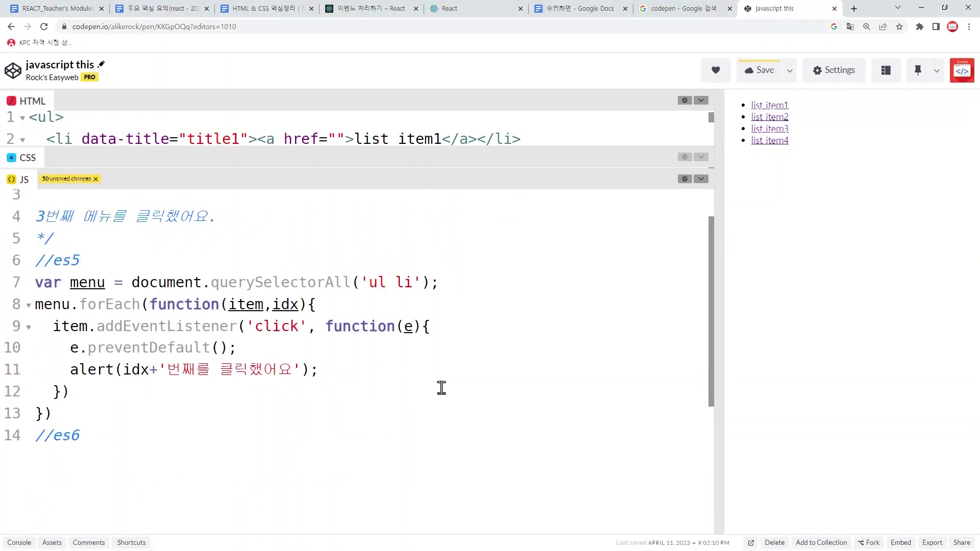
{"action": "key", "text": "Up"}
{"action": "key", "text": "End"}
{"action": "key", "text": "Return"}
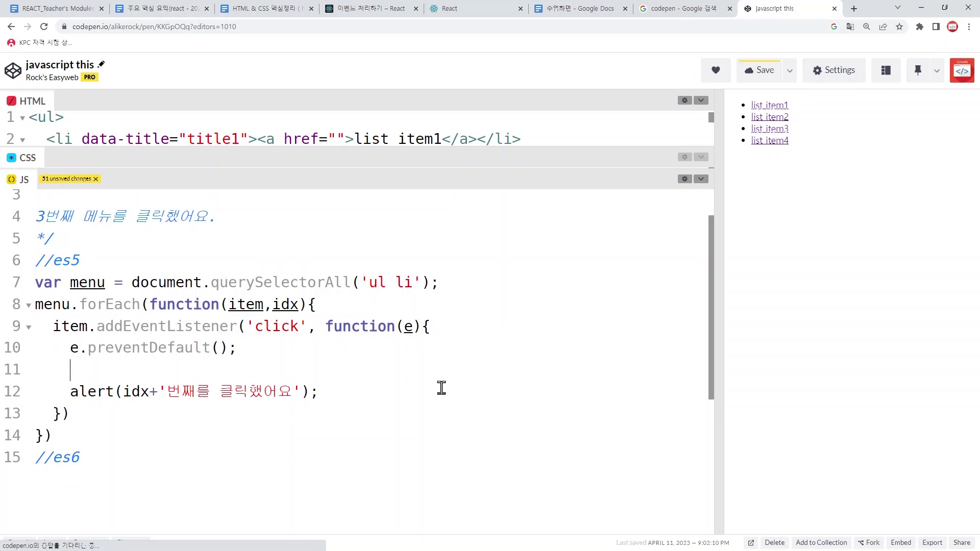
{"action": "type", "text": "ar title = "}
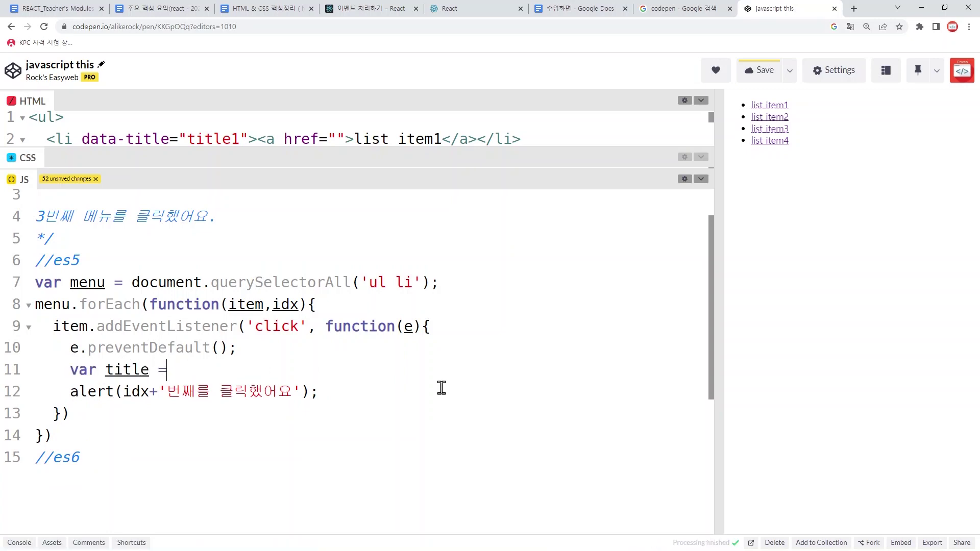
{"action": "type", "text": "this."}
{"action": "type", "text": "geat"}
{"action": "key", "text": "BackSpace"}
{"action": "key", "text": "BackSpace"}
{"action": "type", "text": "t"}
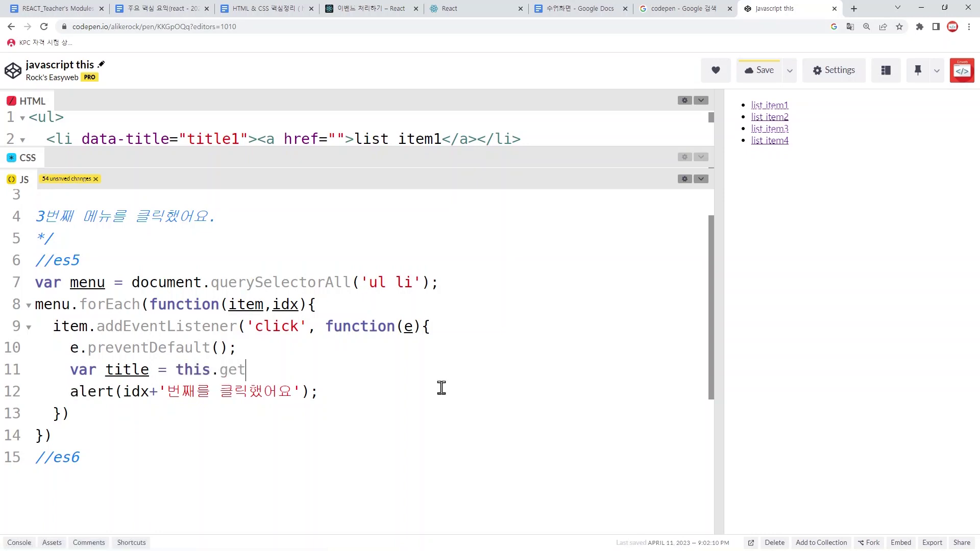
{"action": "type", "text": "ribute('data-ta"}
{"action": "key", "text": "BackSpace"}
{"action": "type", "text": "itel"}
{"action": "key", "text": "BackSpace"}
{"action": "key", "text": "BackSpace"}
{"action": "type", "text": "le');"}
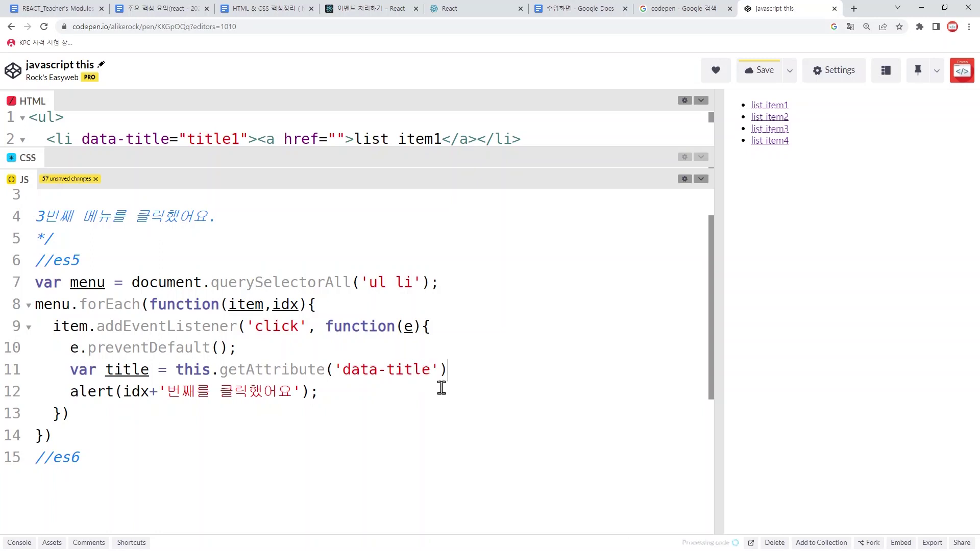
- Change the alert to idx+'번째를'+title+'클릭했어요'
{"action": "double_click", "coordinate": [116, 372]}
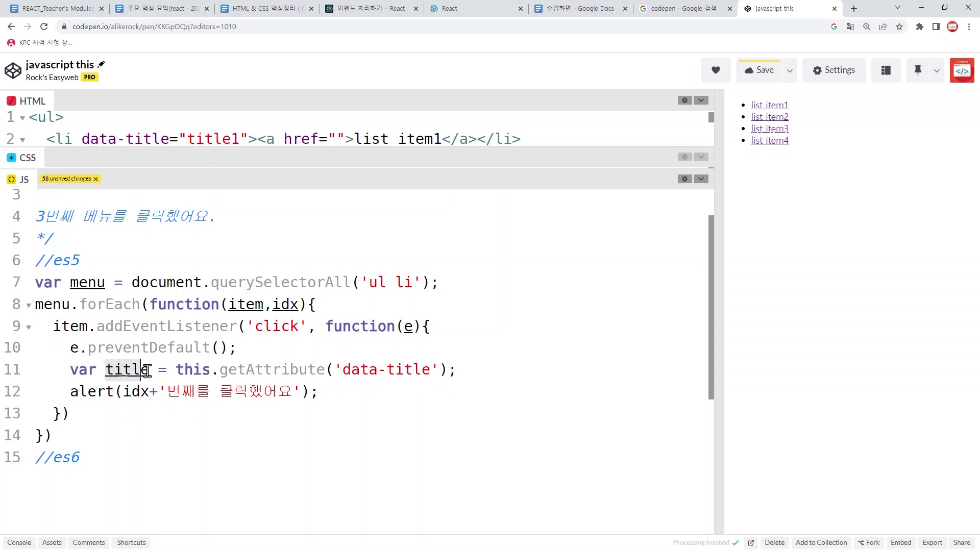
{"action": "left_click", "coordinate": [218, 393]}
{"action": "key", "text": "BackSpace"}
{"action": "type", "text": "'"}
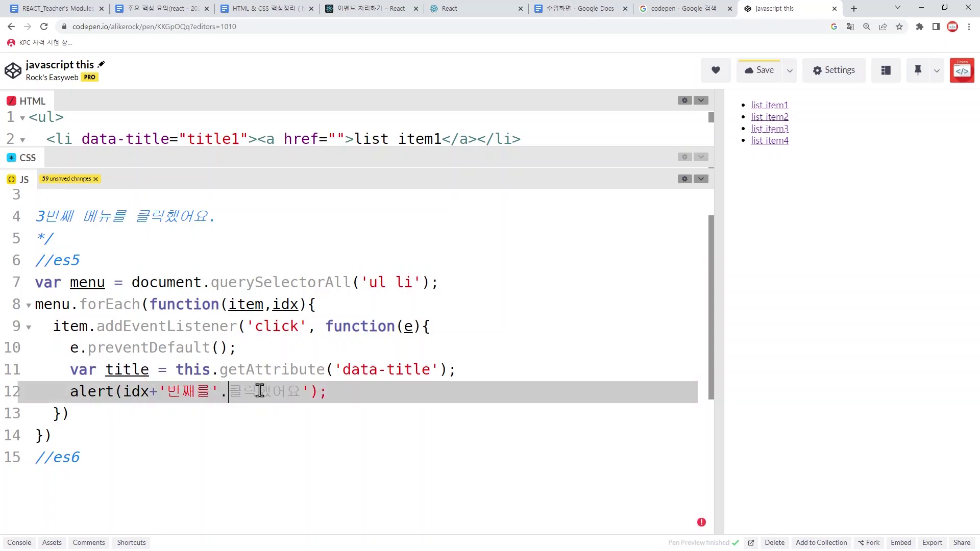
{"action": "type", "text": "+title"}
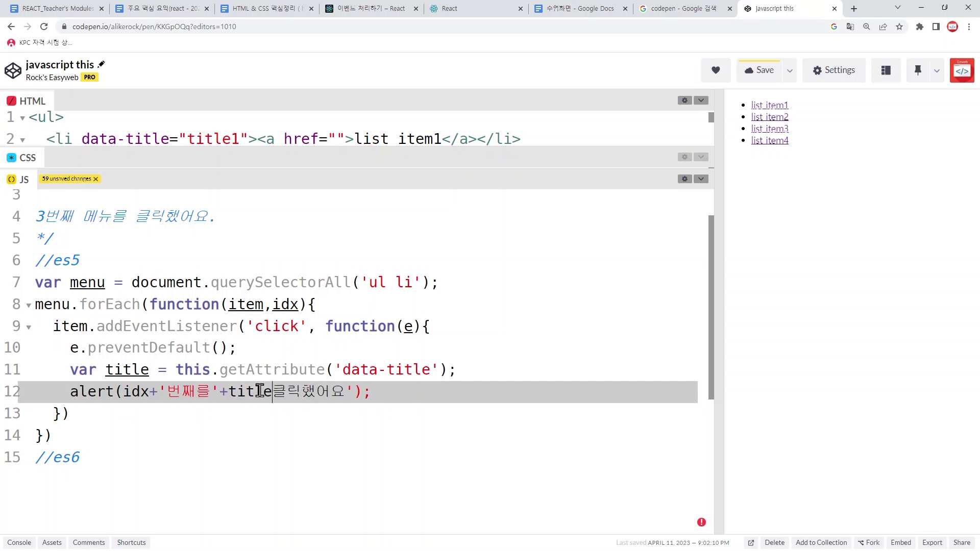
{"action": "type", "text": "+'"}
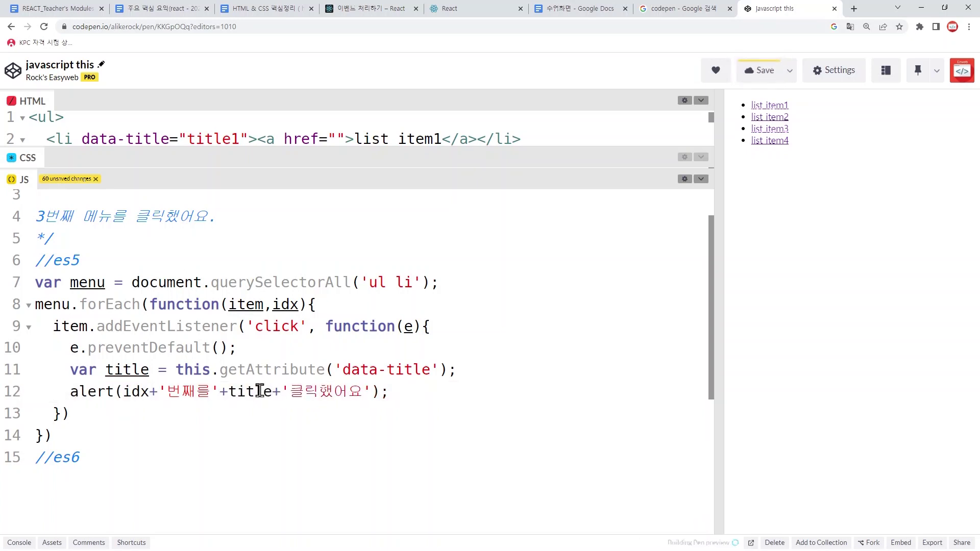
{"action": "left_click", "coordinate": [561, 416]}
{"action": "left_click", "coordinate": [774, 117]}
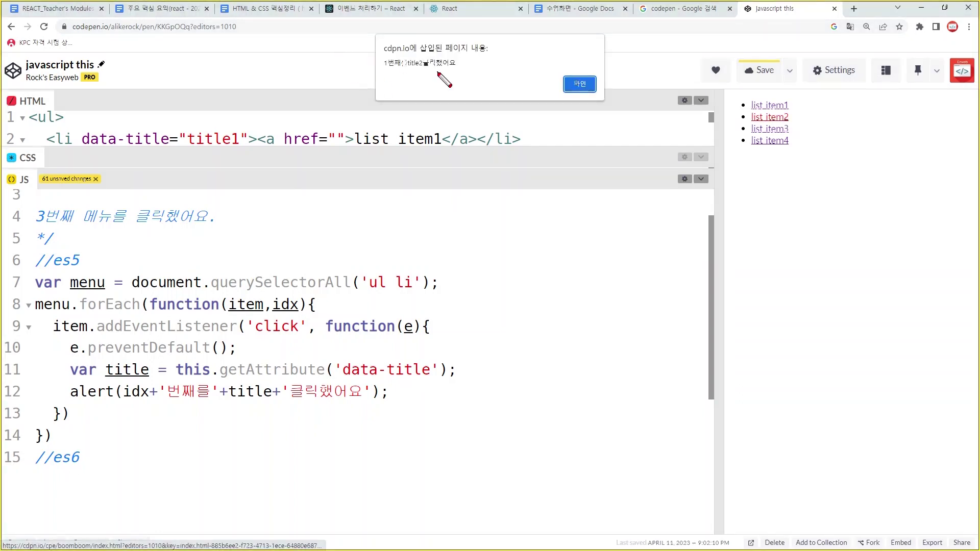
{"action": "left_click_drag", "start_coordinate": [407, 52], "coordinate": [427, 67]}
{"action": "mouse_move", "coordinate": [23, 245]}
{"action": "left_mouse_down"}
{"action": "mouse_move", "coordinate": [498, 453]}
{"action": "mouse_move", "coordinate": [506, 448]}
{"action": "left_mouse_up"}
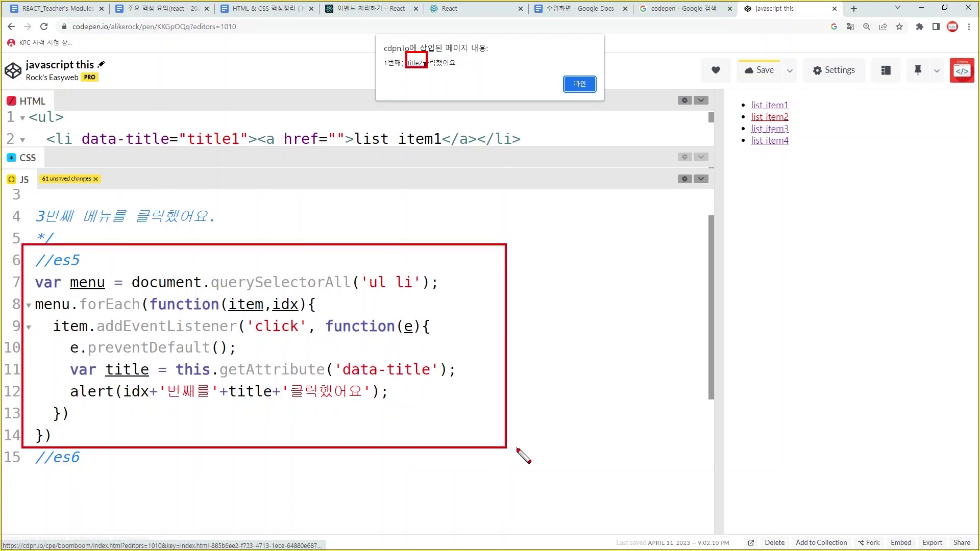
{"action": "key", "text": "Escape"}
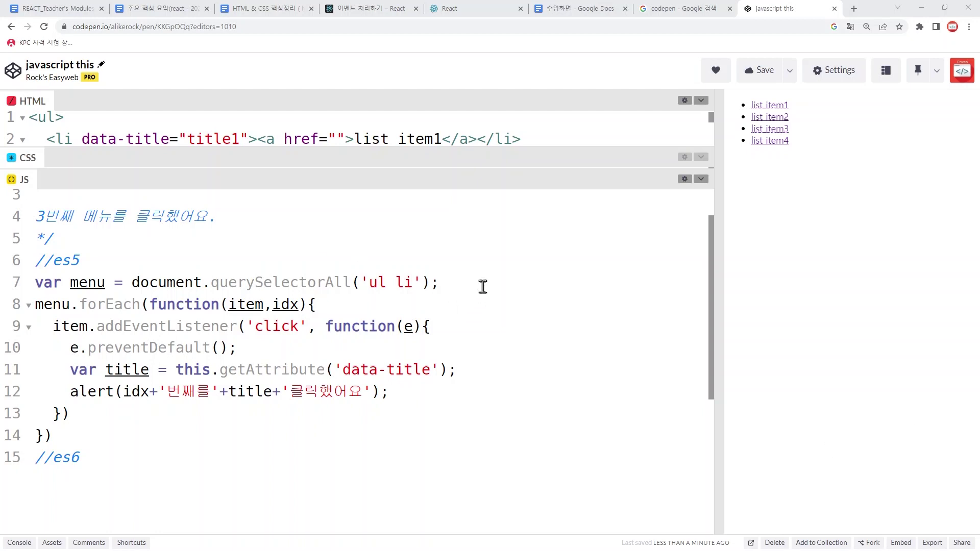
{"action": "left_click_drag", "start_coordinate": [483, 287], "coordinate": [4, 284]}
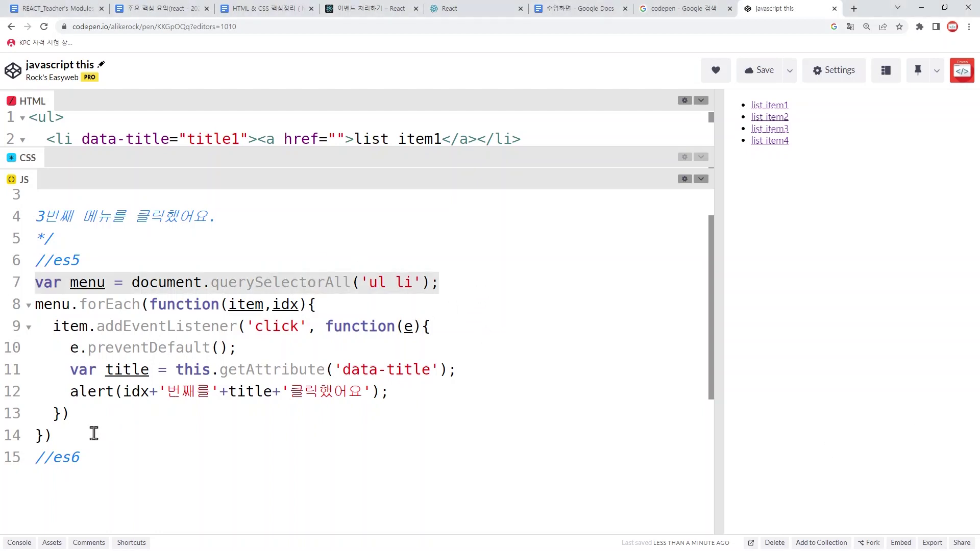
- Wrap the ES5 forEach block in /* */ comment markers
{"action": "left_click", "coordinate": [496, 304]}
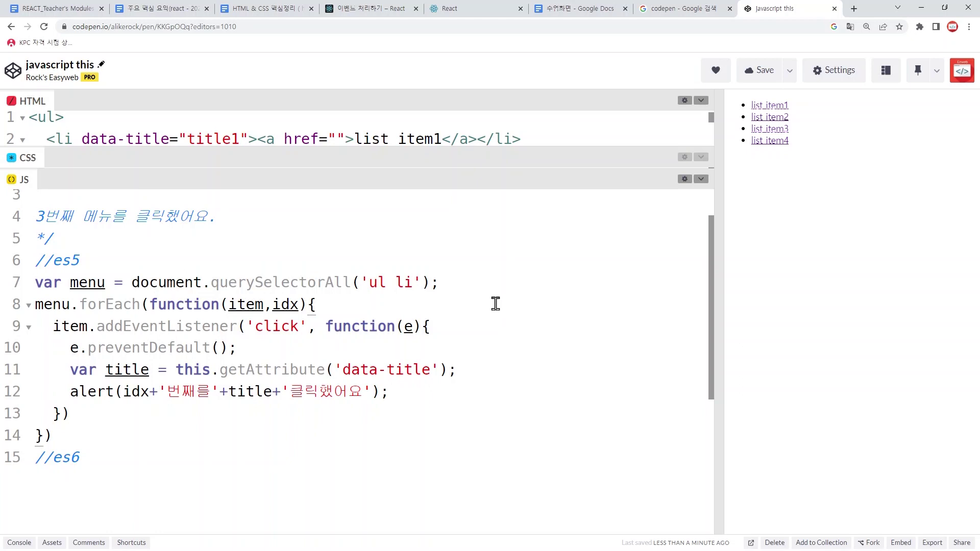
{"action": "type", "text": "/*"}
{"action": "key", "text": "Return"}
{"action": "key", "text": "Down"}
{"action": "key", "text": "Down"}
{"action": "key", "text": "Down"}
{"action": "key", "text": "End"}
{"action": "key", "text": "Return"}
{"action": "type", "text": "*/"}
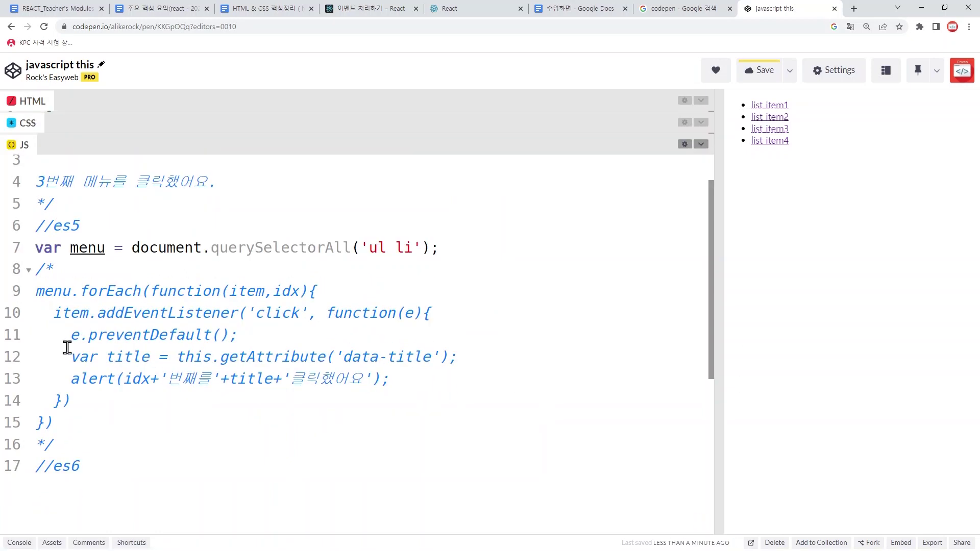
- Paste a copy of the forEach click handler on a new line under //es6
{"action": "left_click_drag", "start_coordinate": [82, 423], "coordinate": [6, 291]}
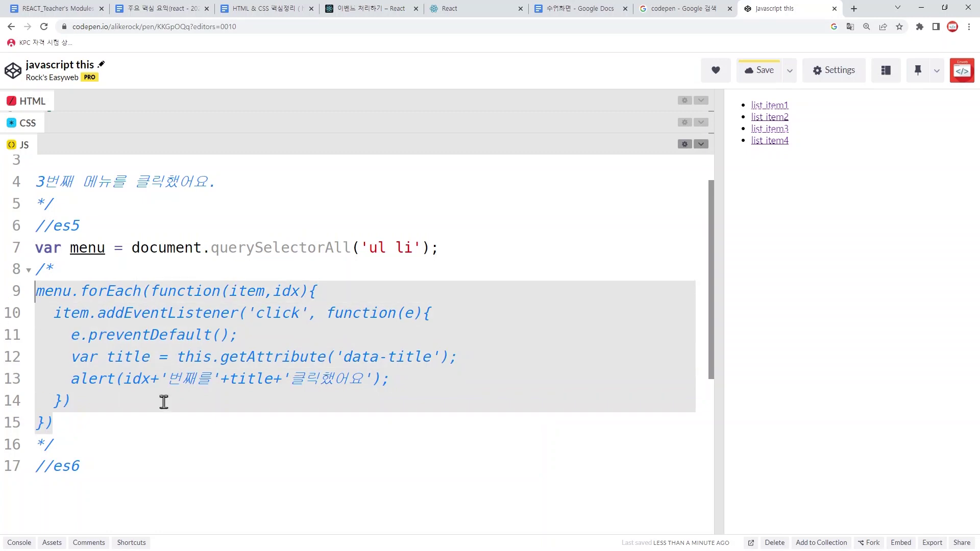
{"action": "left_click", "coordinate": [135, 472]}
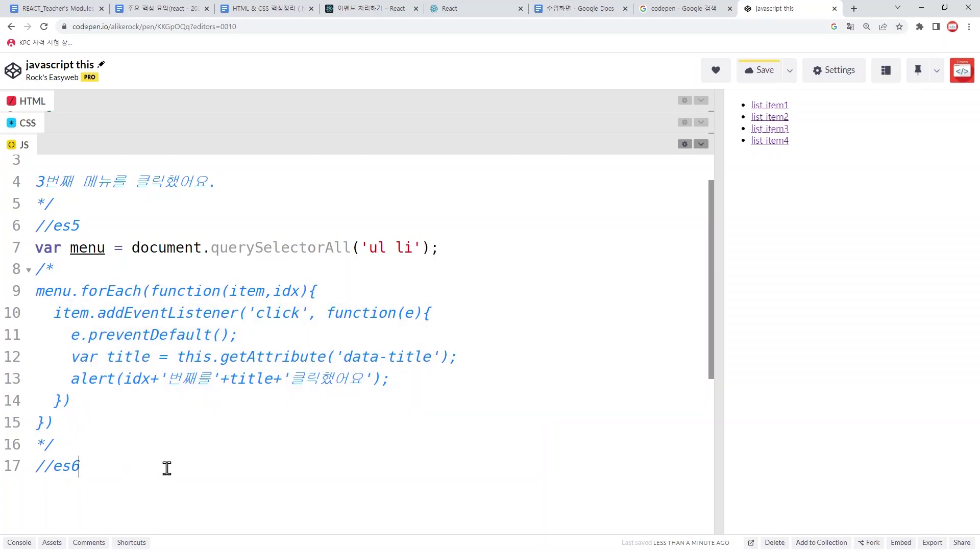
{"action": "key", "text": "Return"}
{"action": "type", "text": "menu.forEach(function(item,idx){   item.addEventListener('click', function(e){     e.preventDefault();     var title = this.getAttribute('data-title');     alert(idx+'번째를'+title+'클릭했어요');   }) })"}
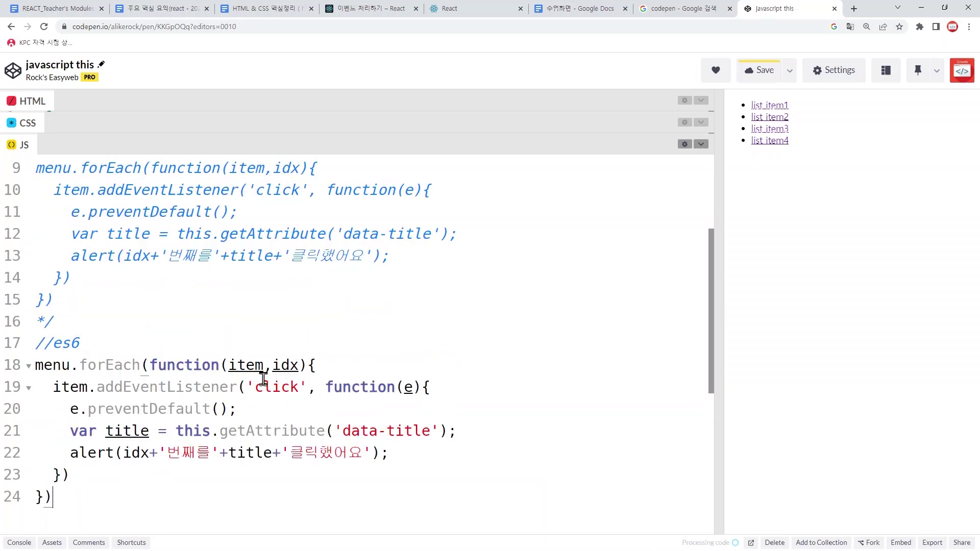
{"action": "mouse_move", "coordinate": [711, 278]}
{"action": "left_mouse_down"}
{"action": "mouse_move", "coordinate": [720, 352]}
{"action": "mouse_move", "coordinate": [719, 261]}
{"action": "left_mouse_up"}
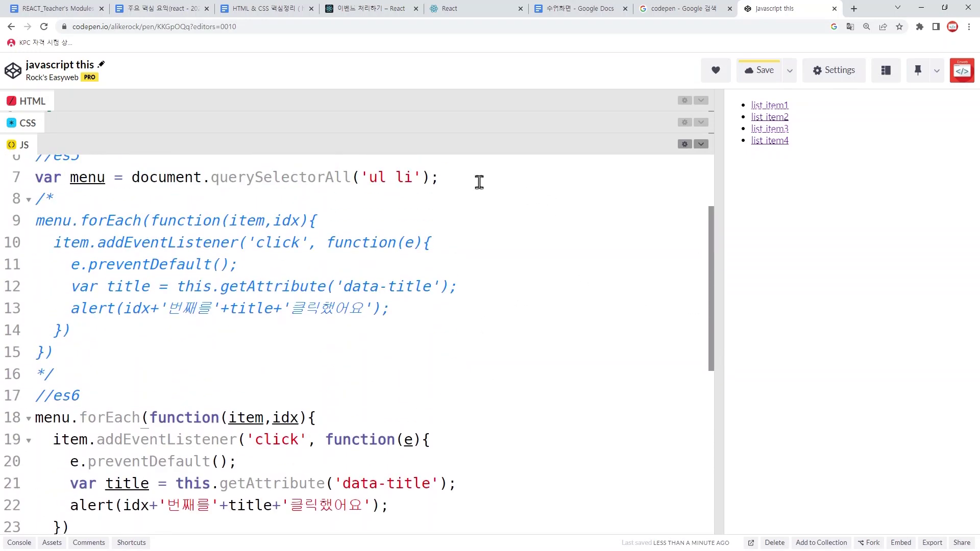
{"action": "mouse_move", "coordinate": [470, 160]}
{"action": "left_mouse_down"}
{"action": "mouse_move", "coordinate": [82, 206]}
{"action": "mouse_move", "coordinate": [24, 195]}
{"action": "left_mouse_up"}
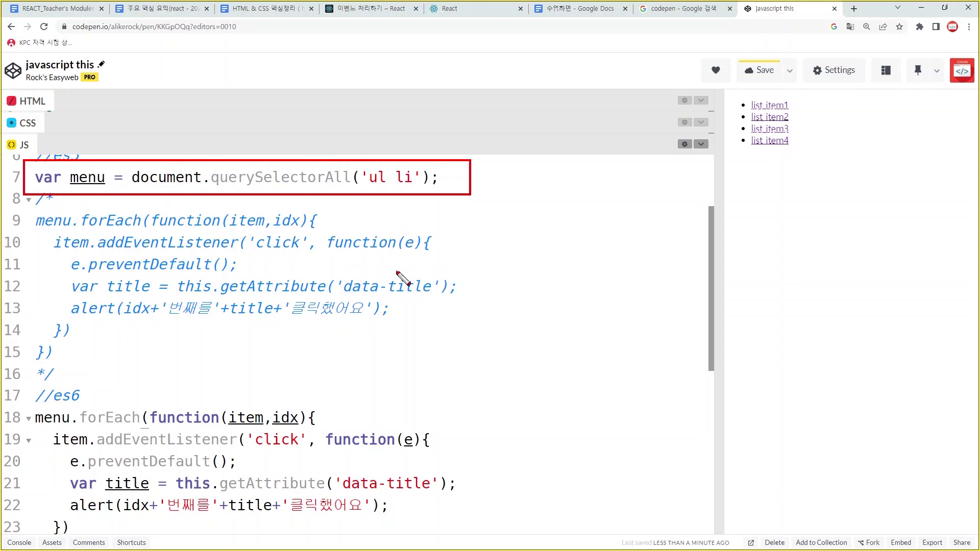
{"action": "key", "text": "Escape"}
- Turn the forEach callback (item,idx) into an arrow function
{"action": "left_click_drag", "start_coordinate": [713, 238], "coordinate": [715, 285]}
{"action": "double_click", "coordinate": [204, 304]}
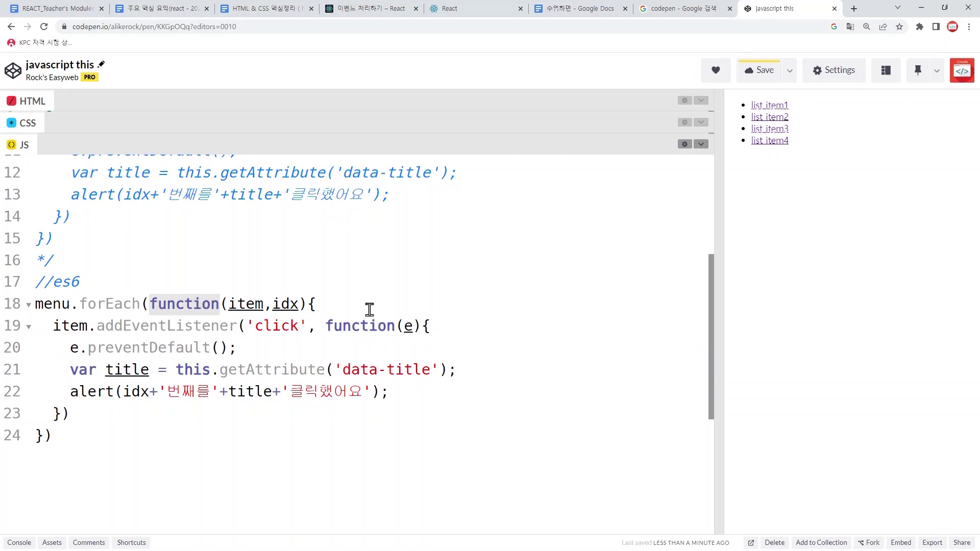
{"action": "key", "text": "BackSpace"}
{"action": "key", "text": "Right"}
{"action": "key", "text": "Right"}
{"action": "key", "text": "Right"}
{"action": "key", "text": "Right"}
{"action": "key", "text": "Right"}
{"action": "key", "text": "Right"}
{"action": "type", "text": "="}
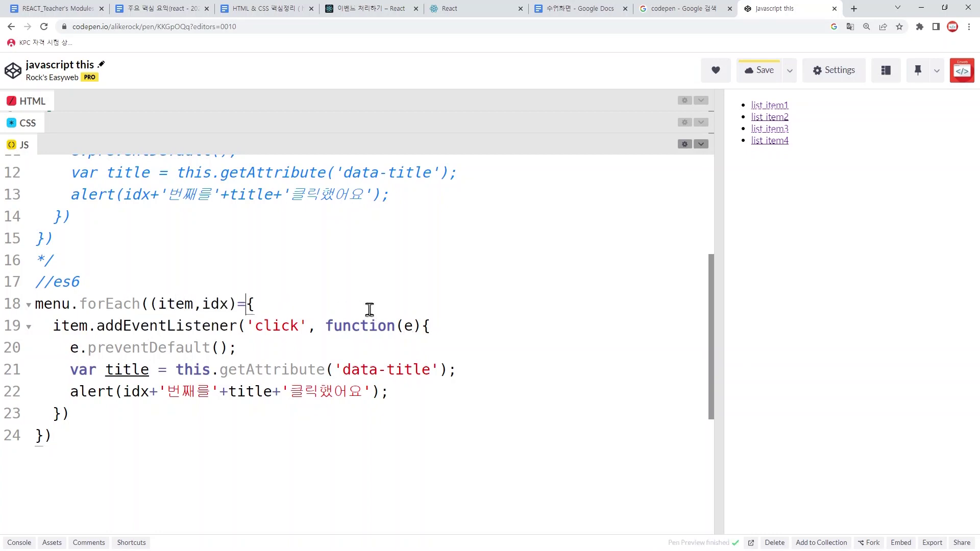
{"action": "type", "text": ">"}
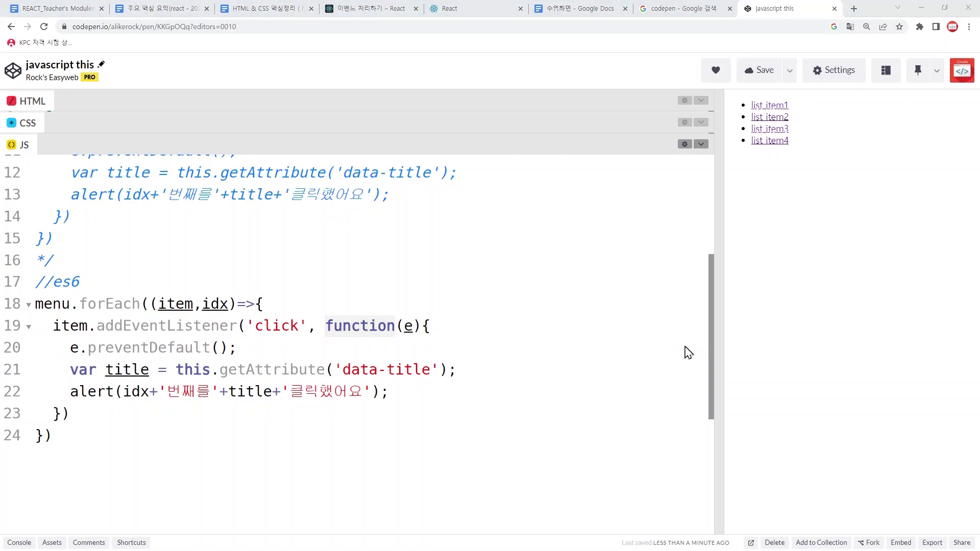
- Turn the click handler (e) into an arrow function and highlight both arrows
{"action": "double_click", "coordinate": [360, 326]}
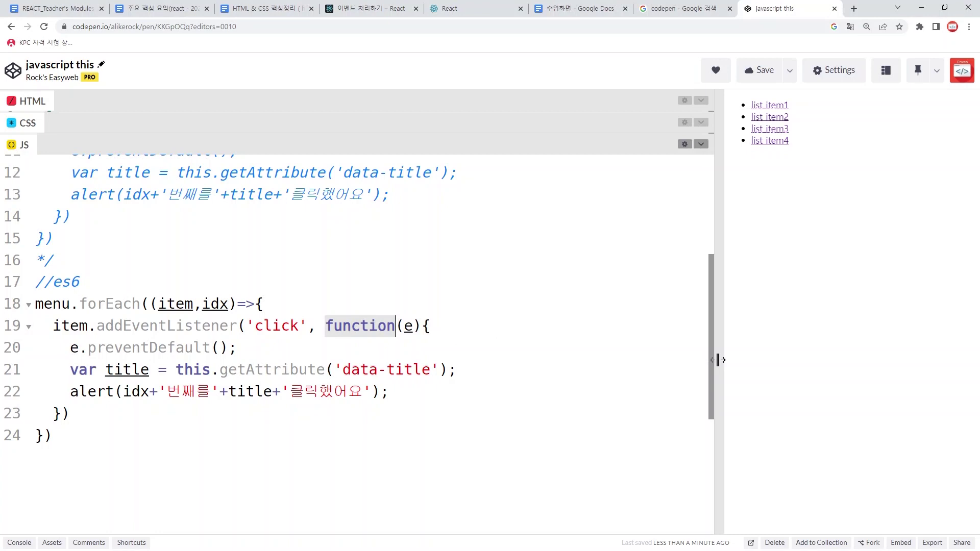
{"action": "key", "text": "BackSpace"}
{"action": "key", "text": "Right"}
{"action": "key", "text": "Right"}
{"action": "key", "text": "Right"}
{"action": "type", "text": "=>"}
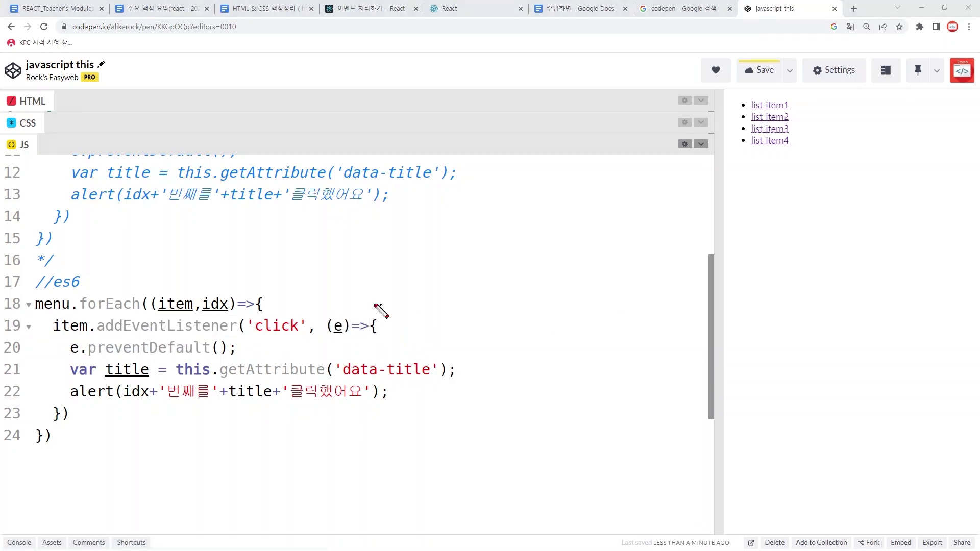
{"action": "left_click_drag", "start_coordinate": [321, 311], "coordinate": [384, 345]}
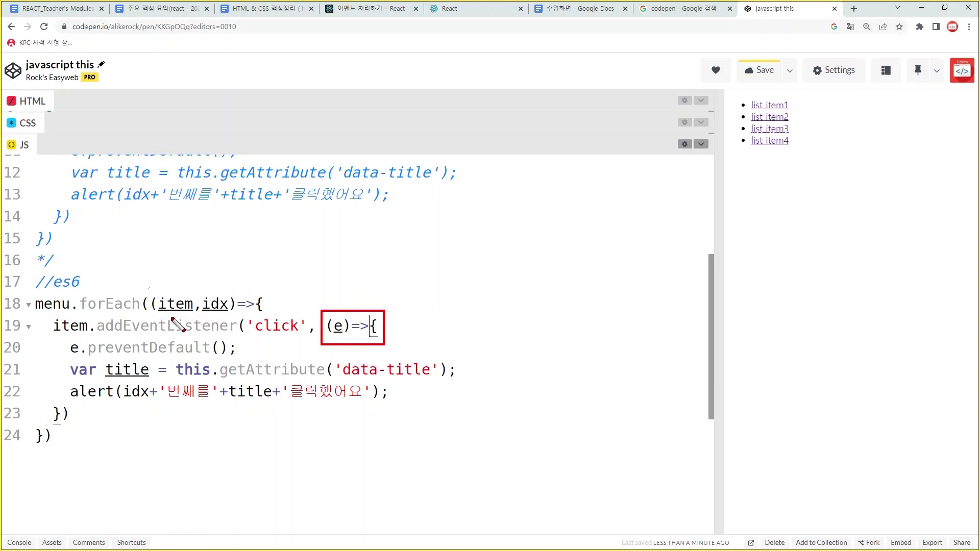
{"action": "left_click_drag", "start_coordinate": [162, 317], "coordinate": [281, 315]}
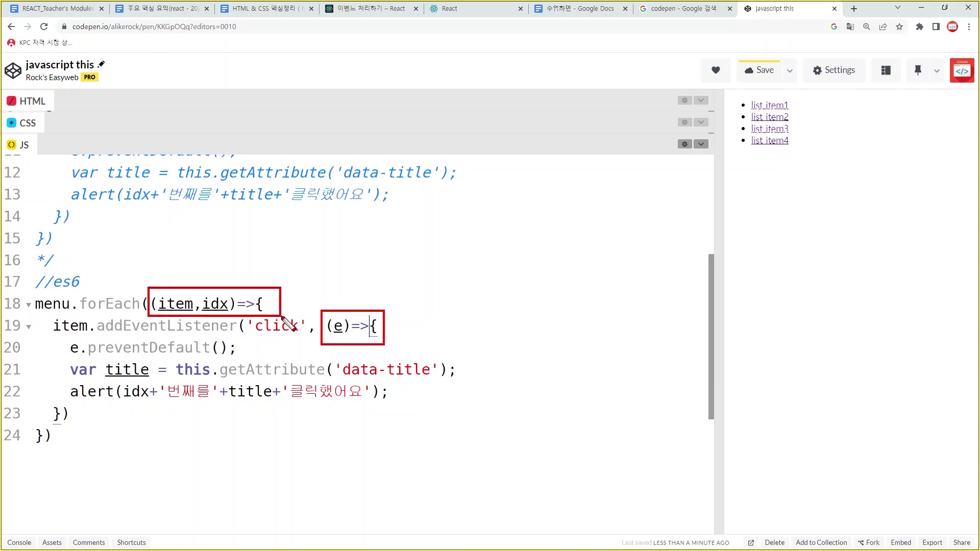
{"action": "key", "text": "Escape"}
- Click a preview list item to surface the 'this.getAttribute is not a function' error on line 21
{"action": "left_click", "coordinate": [770, 127]}
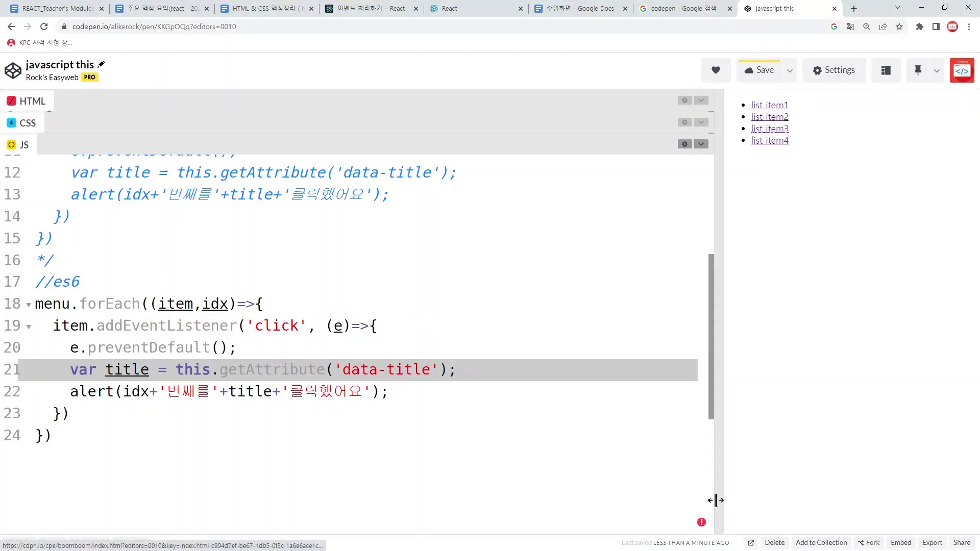
{"action": "left_click", "coordinate": [703, 523]}
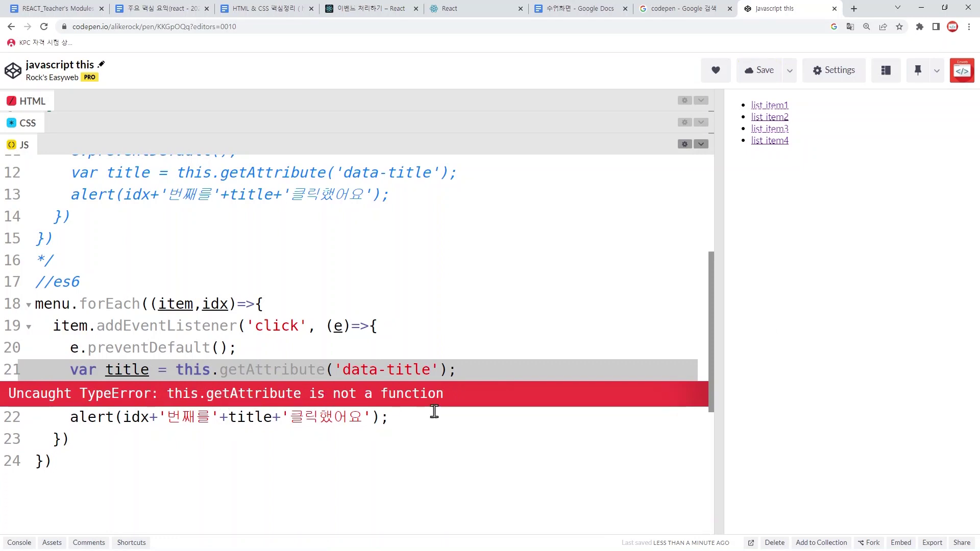
{"action": "left_click_drag", "start_coordinate": [219, 385], "coordinate": [262, 407]}
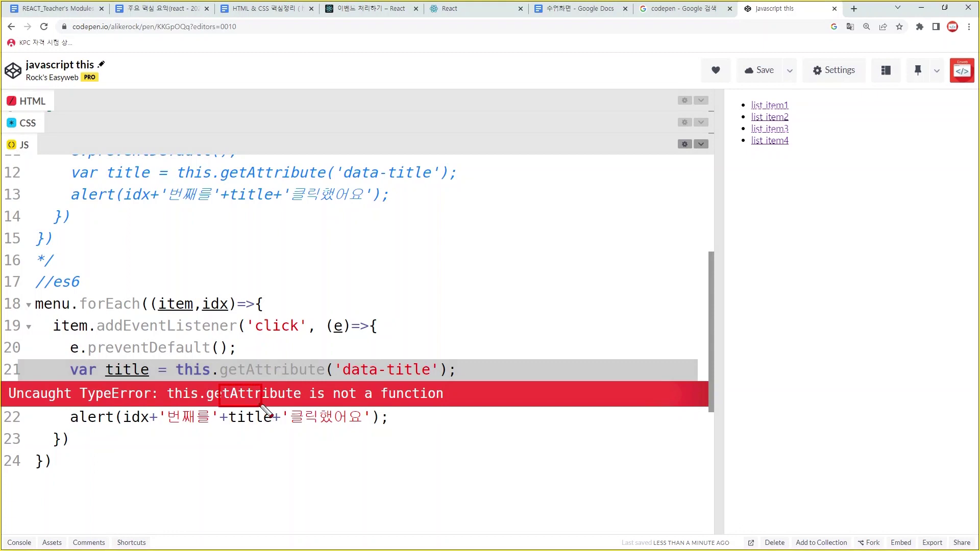
{"action": "left_click_drag", "start_coordinate": [169, 353], "coordinate": [219, 387]}
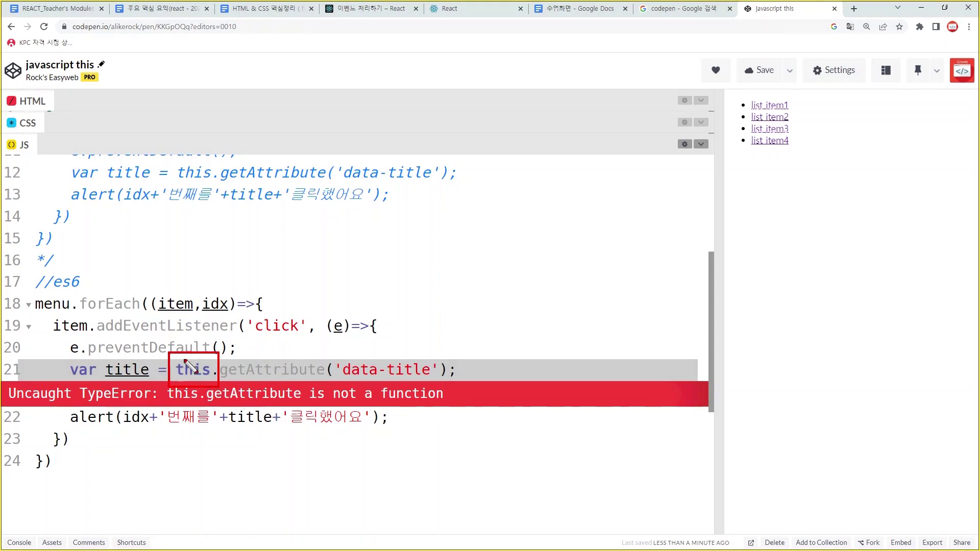
{"action": "left_click_drag", "start_coordinate": [174, 164], "coordinate": [217, 185]}
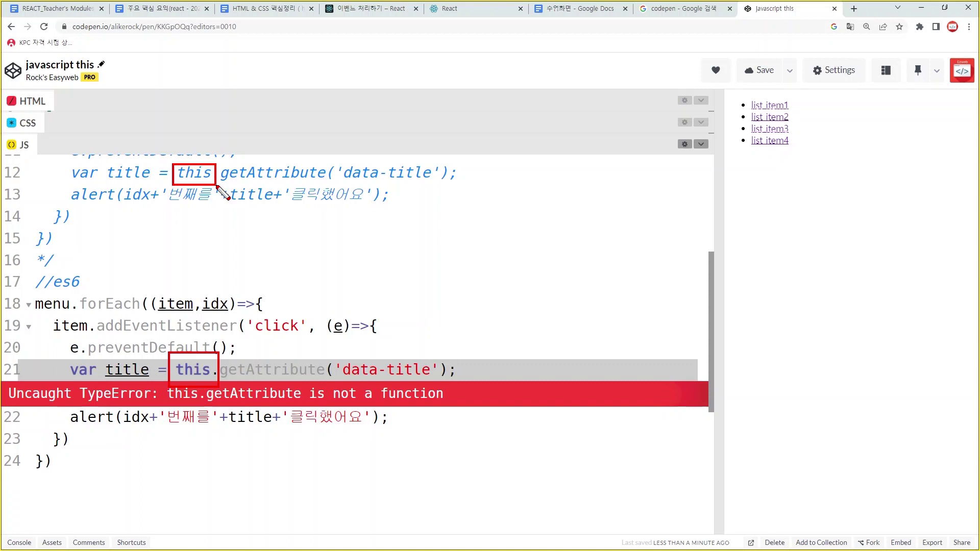
{"action": "key", "text": "Escape"}
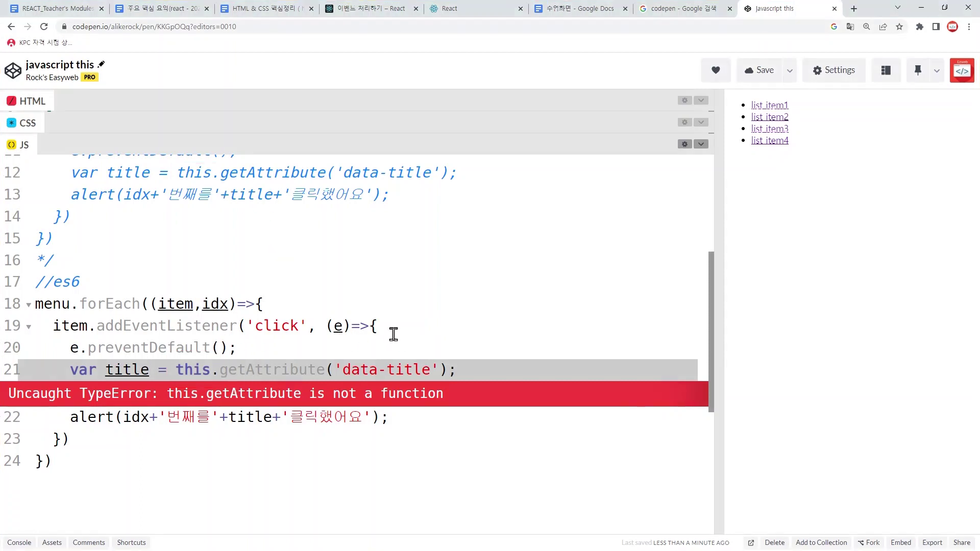
{"action": "double_click", "coordinate": [193, 370]}
- Replace this with e.target on line 21 and test list item2, whose alert shows the title as null
{"action": "type", "text": "e.target"}
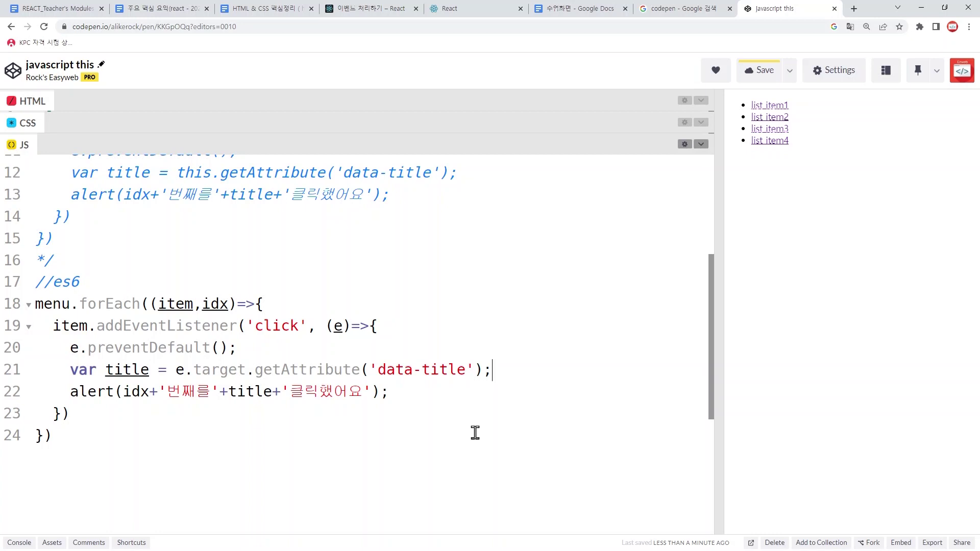
{"action": "double_click", "coordinate": [210, 370]}
{"action": "left_click", "coordinate": [428, 400]}
{"action": "left_click", "coordinate": [770, 118]}
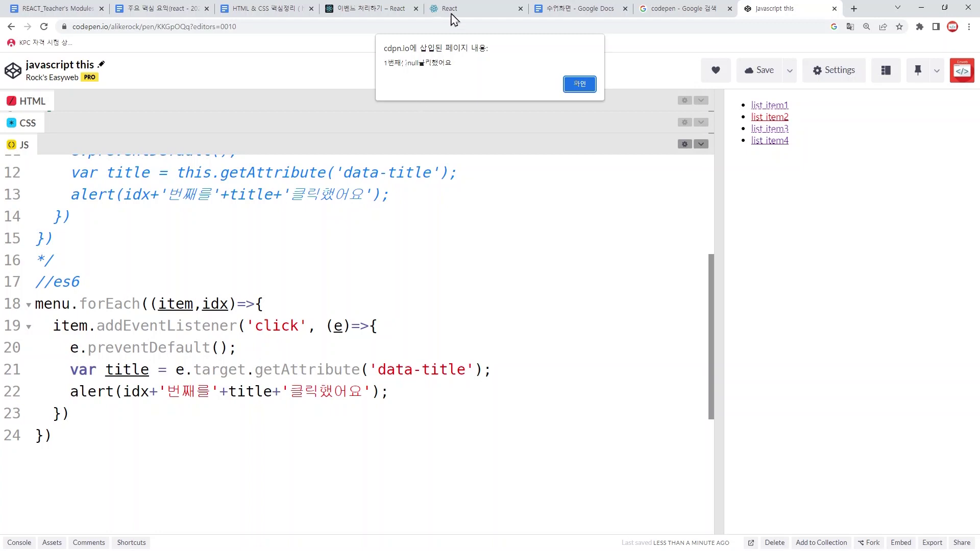
{"action": "key", "text": "ctrl+2"}
{"action": "left_click_drag", "start_coordinate": [407, 53], "coordinate": [423, 74]}
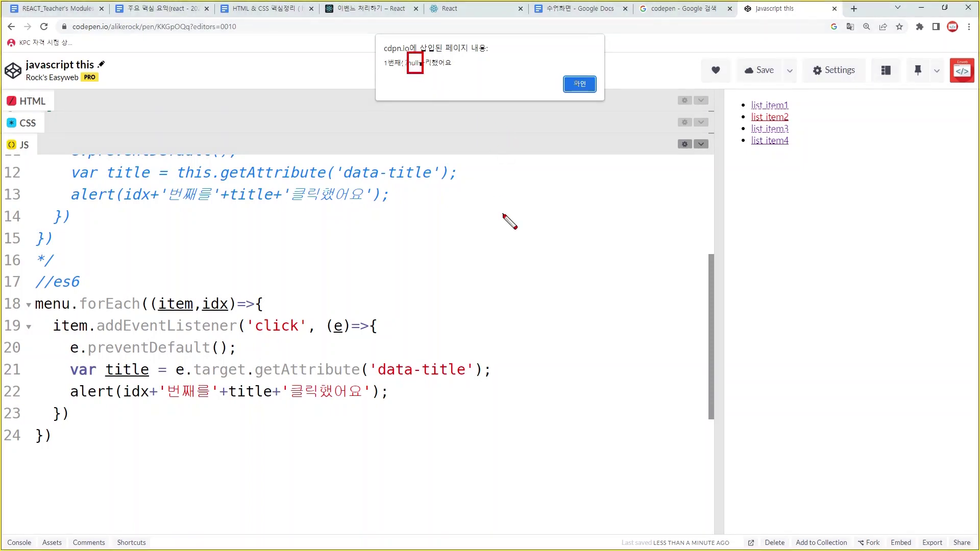
{"action": "key", "text": "Escape"}
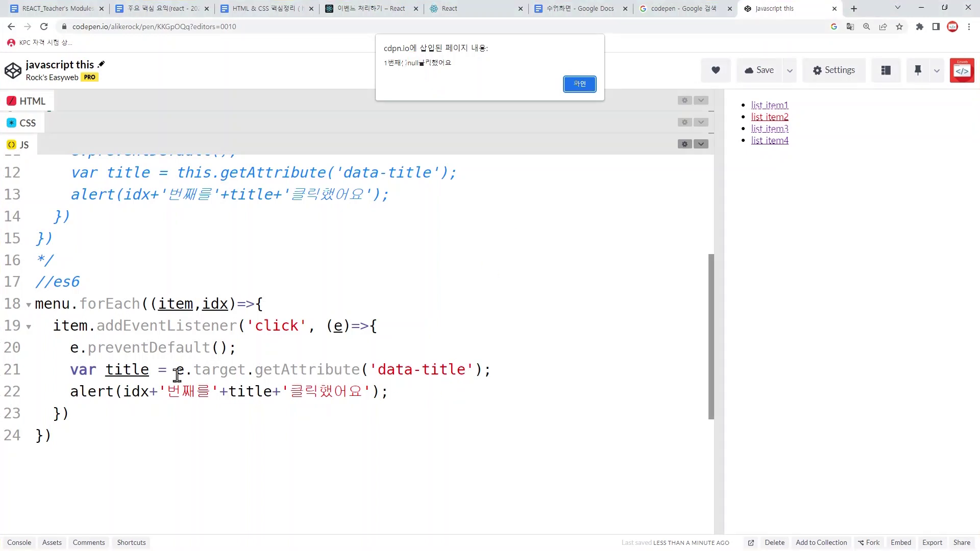
{"action": "key", "text": "Return"}
- Add console.log(e.target); on a new line above the title line
{"action": "left_click", "coordinate": [278, 339]}
{"action": "key", "text": "Return"}
{"action": "type", "text": "console.log(e.target);"}
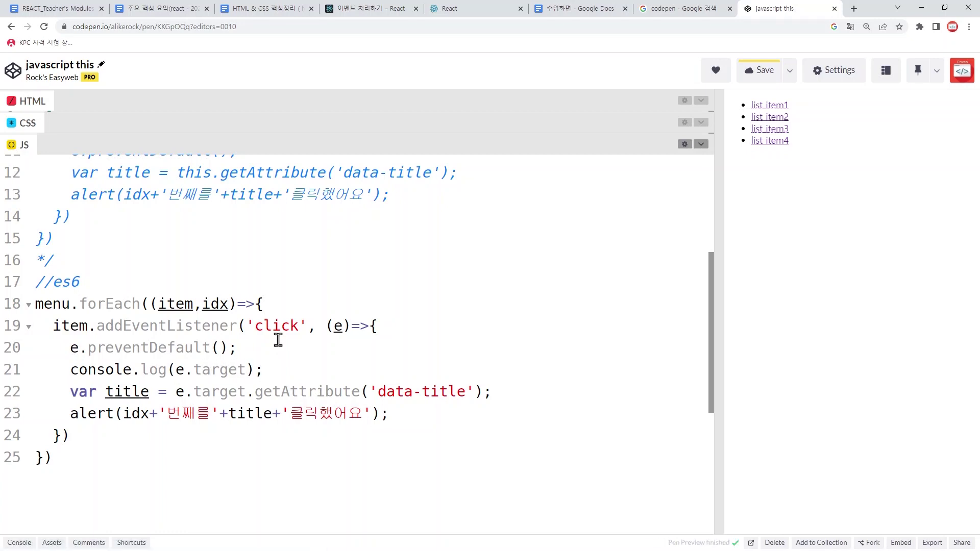
- Open and clear the Console panel, showing the logged list item2 <a> element
{"action": "left_click_drag", "start_coordinate": [39, 515], "coordinate": [1, 550]}
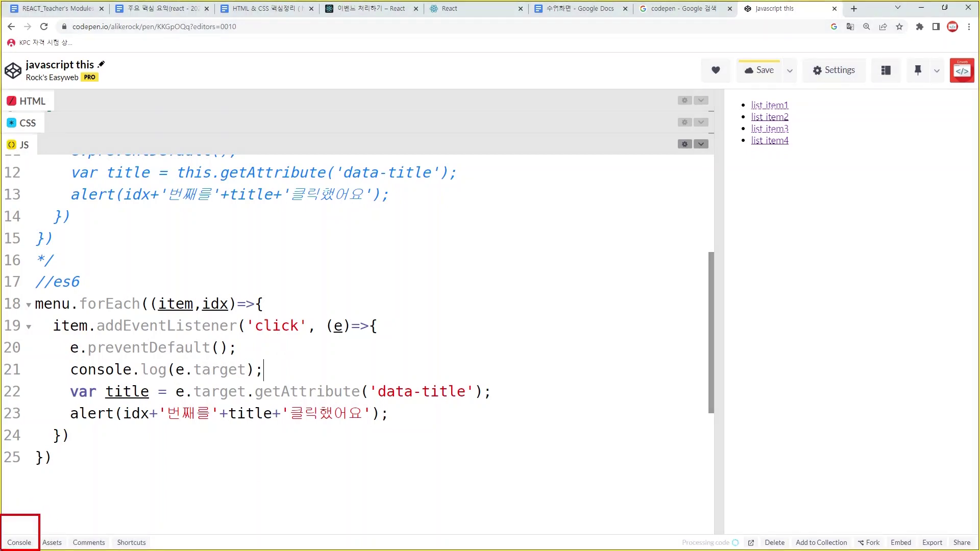
{"action": "left_click_drag", "start_coordinate": [713, 452], "coordinate": [979, 550]}
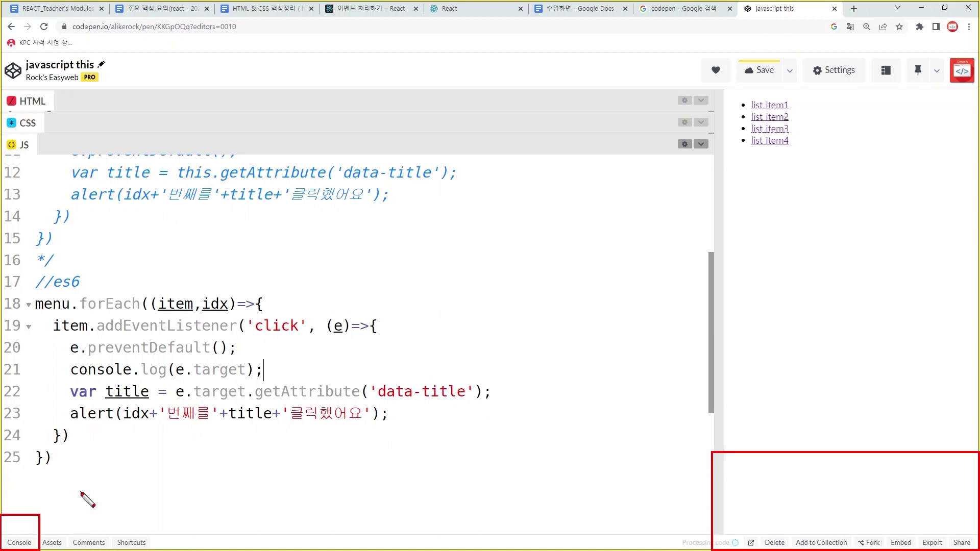
{"action": "left_click", "coordinate": [20, 543]}
{"action": "left_click", "coordinate": [945, 383]}
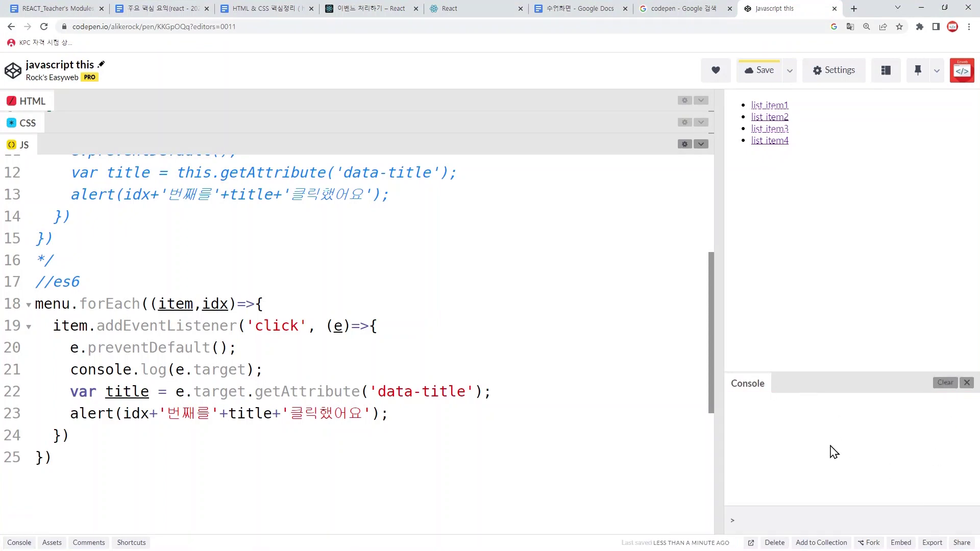
{"action": "left_click_drag", "start_coordinate": [917, 367], "coordinate": [951, 395]}
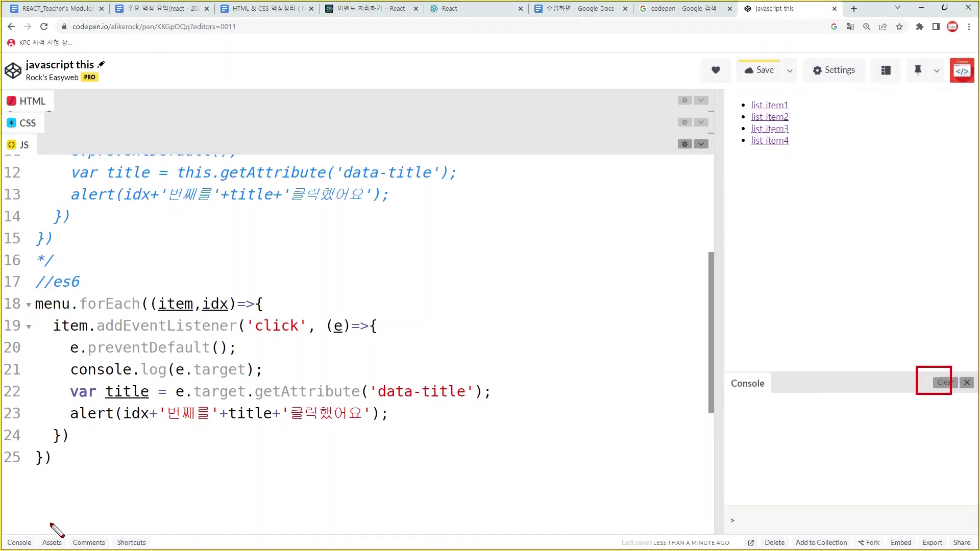
{"action": "left_click_drag", "start_coordinate": [47, 521], "coordinate": [1, 550]}
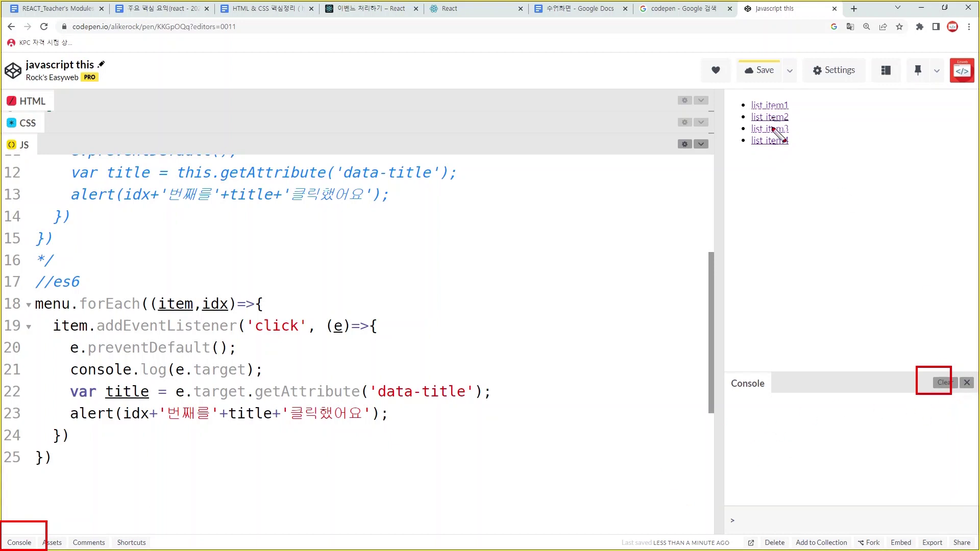
{"action": "left_click_drag", "start_coordinate": [44, 353], "coordinate": [296, 383]}
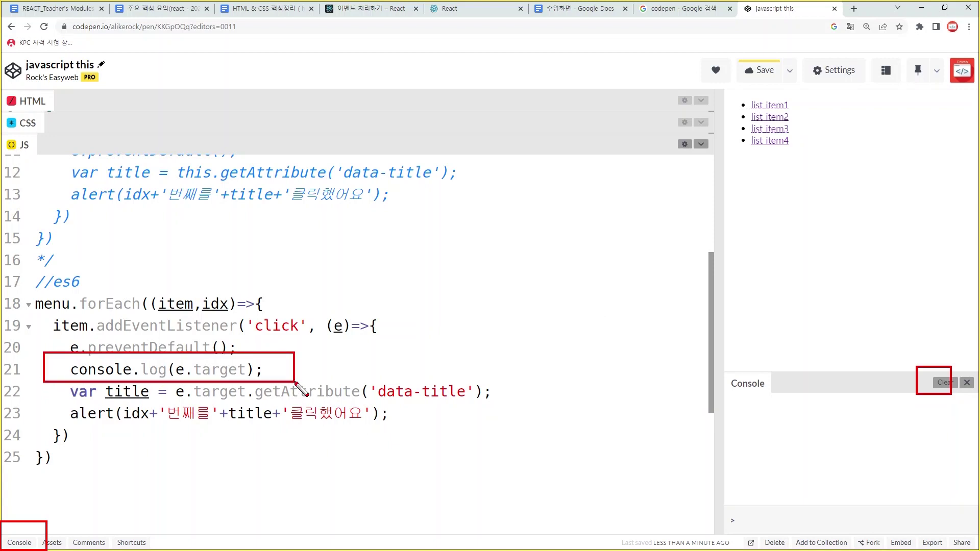
{"action": "key", "text": "Escape"}
{"action": "left_click_drag", "start_coordinate": [723, 394], "coordinate": [909, 466]}
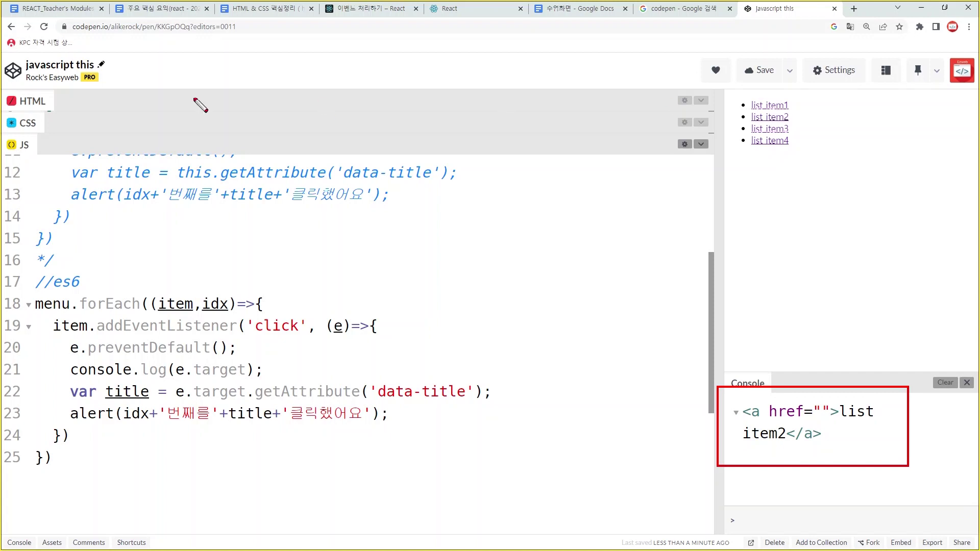
- Change e.target to e.currentTarget in the data-title line 22
{"action": "double_click", "coordinate": [248, 392]}
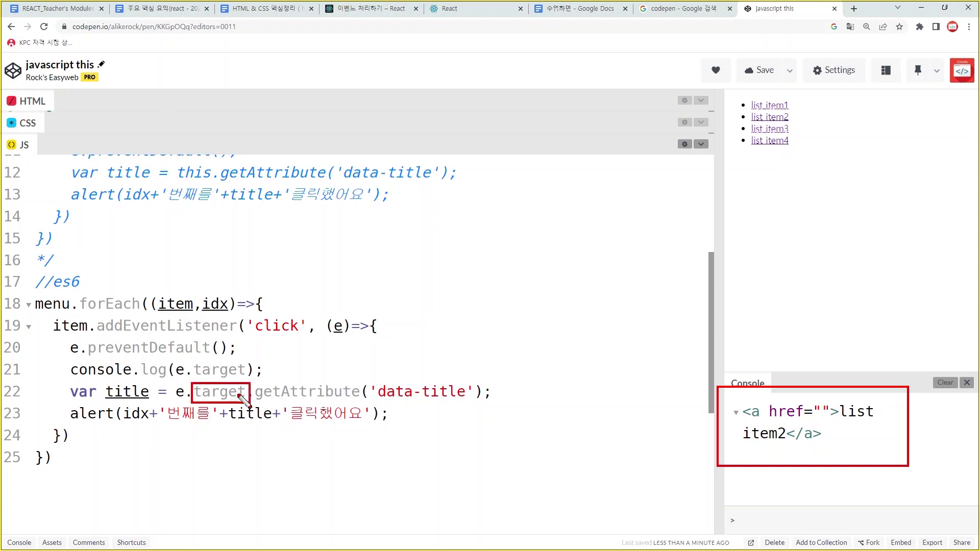
{"action": "type", "text": "currentTarget"}
{"action": "left_click", "coordinate": [457, 438]}
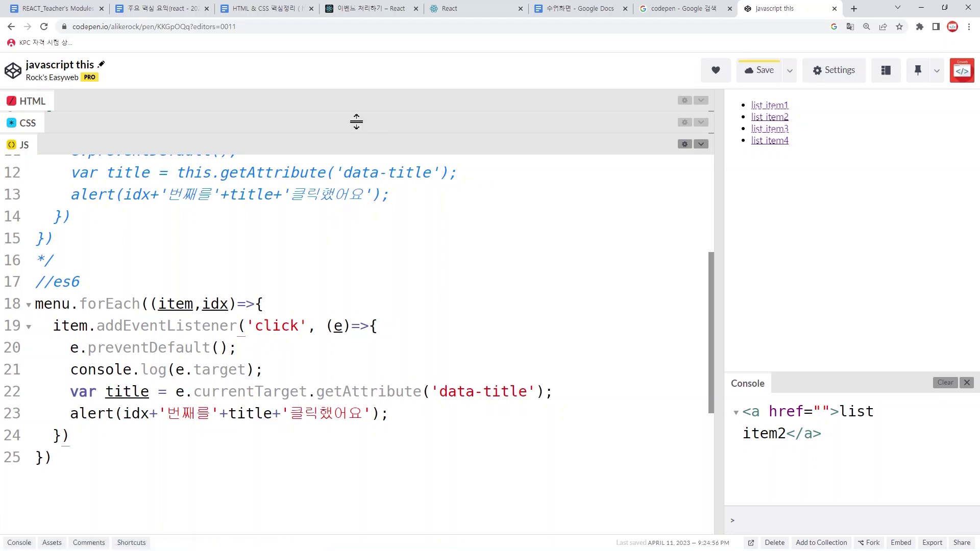
- Resize the HTML and JS editors to show the data-title markup and e.currentTarget on line 22
{"action": "left_click_drag", "start_coordinate": [357, 120], "coordinate": [356, 211]}
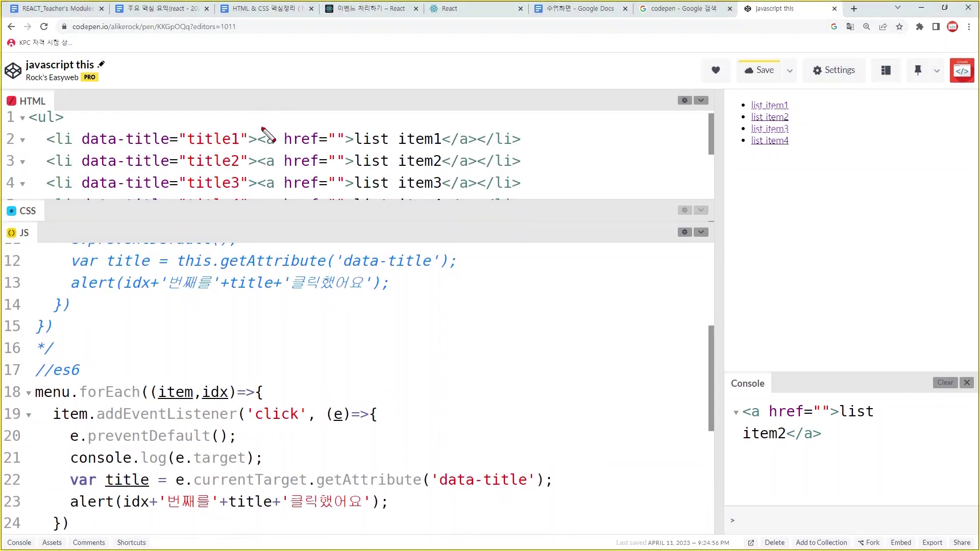
{"action": "left_click_drag", "start_coordinate": [253, 125], "coordinate": [472, 148]}
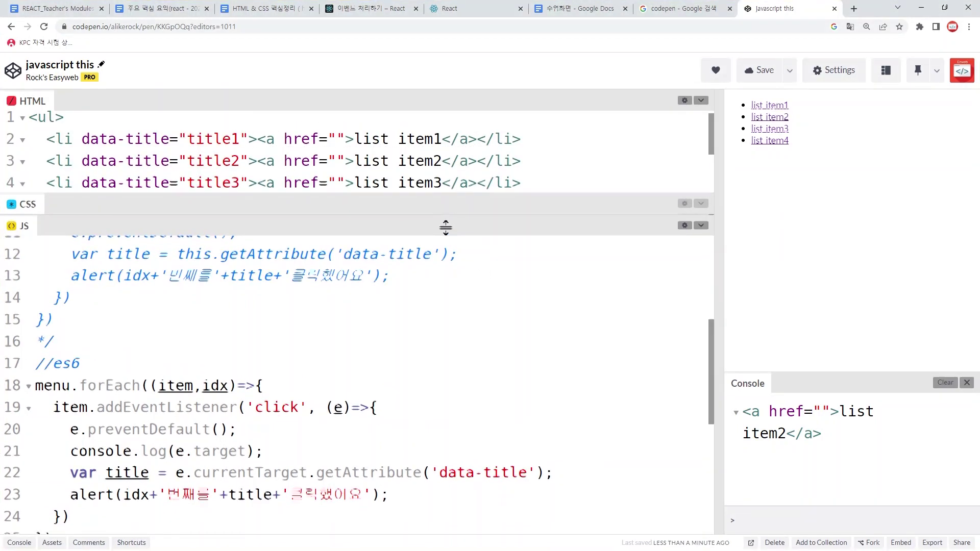
{"action": "left_click_drag", "start_coordinate": [445, 232], "coordinate": [444, 180]}
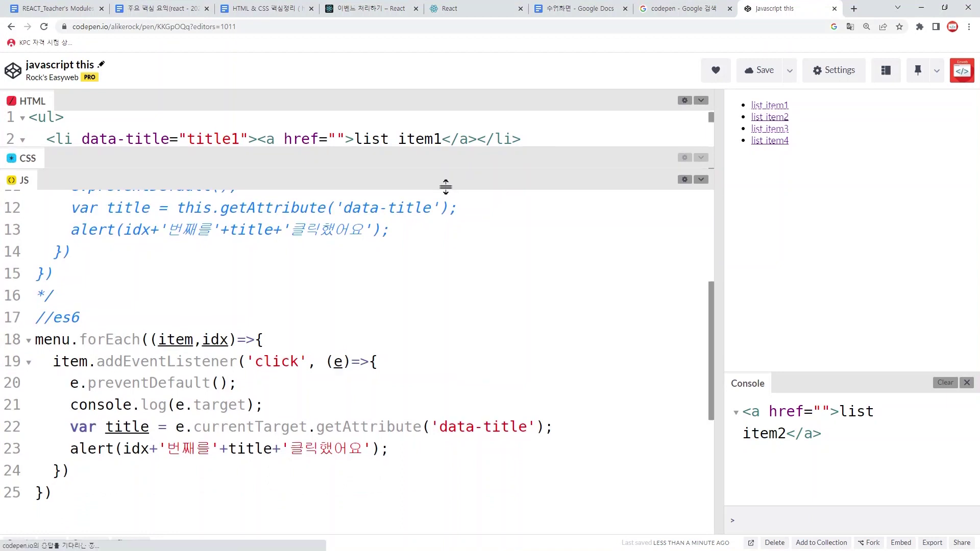
{"action": "double_click", "coordinate": [250, 426]}
{"action": "key", "text": "ctrl+c"}
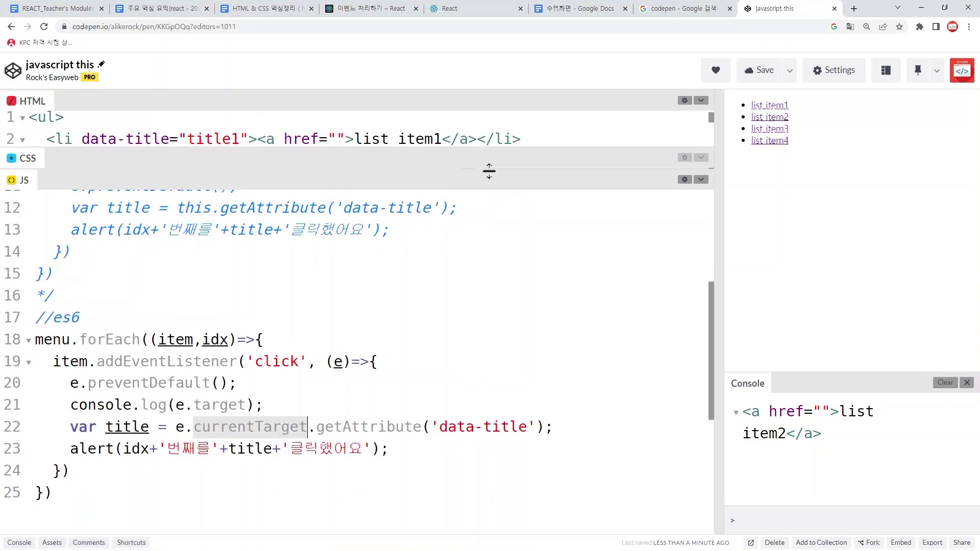
{"action": "key", "text": "ctrl+2"}
{"action": "left_click_drag", "start_coordinate": [538, 124], "coordinate": [76, 152]}
{"action": "left_click_drag", "start_coordinate": [44, 151], "coordinate": [45, 151]}
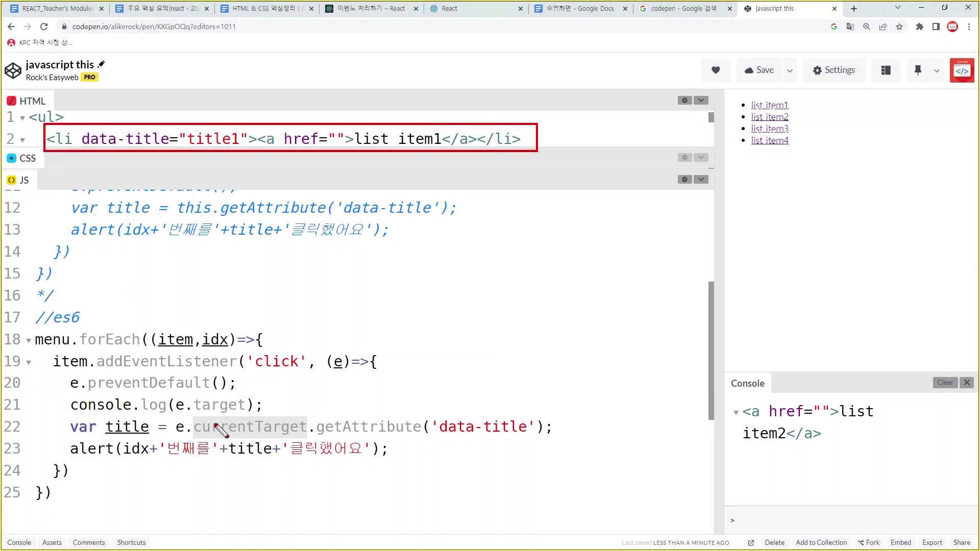
{"action": "left_click_drag", "start_coordinate": [171, 417], "coordinate": [307, 442]}
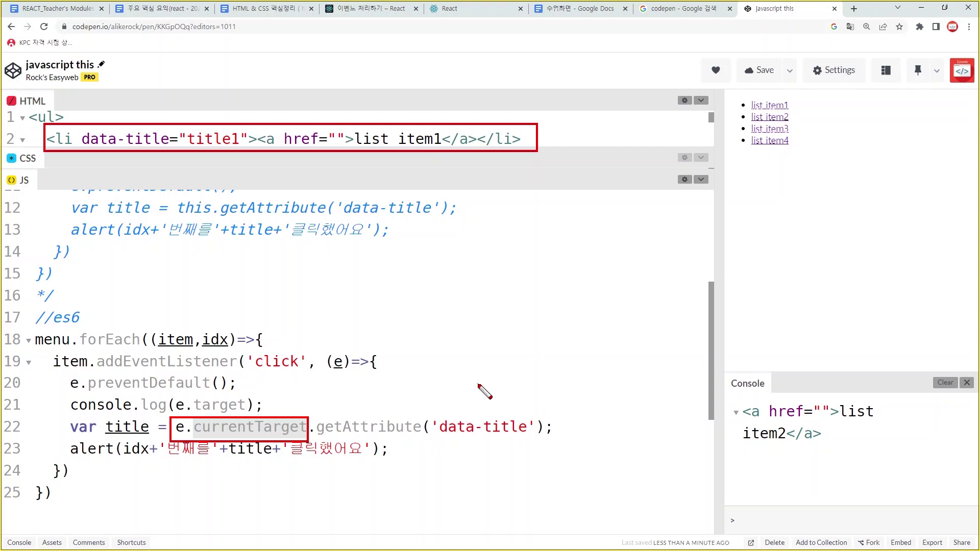
{"action": "key", "text": "Escape"}
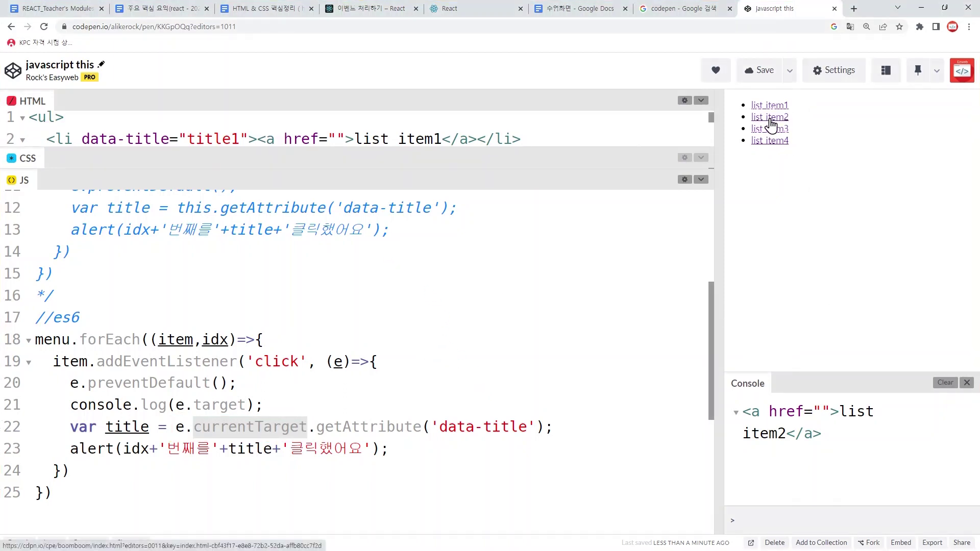
- Clear the console and test list item2, whose alert reports number 1 and title2
{"action": "left_click", "coordinate": [945, 383]}
{"action": "left_click", "coordinate": [769, 118]}
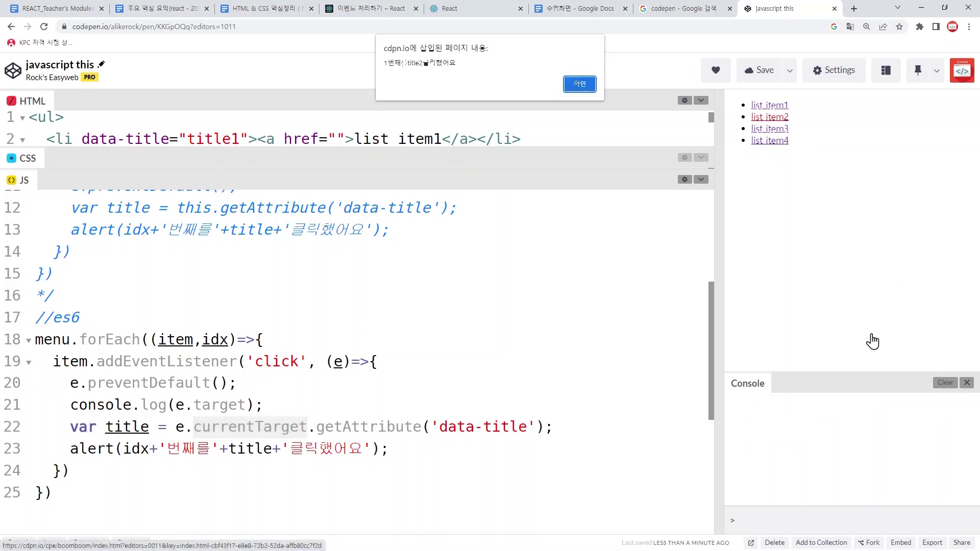
{"action": "key", "text": "ctrl+2"}
{"action": "left_click_drag", "start_coordinate": [397, 51], "coordinate": [437, 77]}
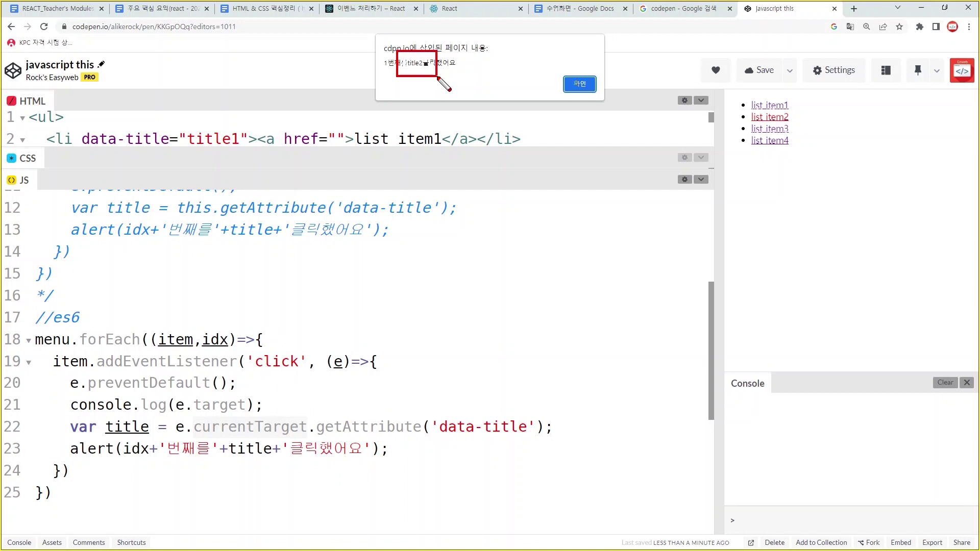
{"action": "key", "text": "Escape"}
{"action": "left_click", "coordinate": [580, 83]}
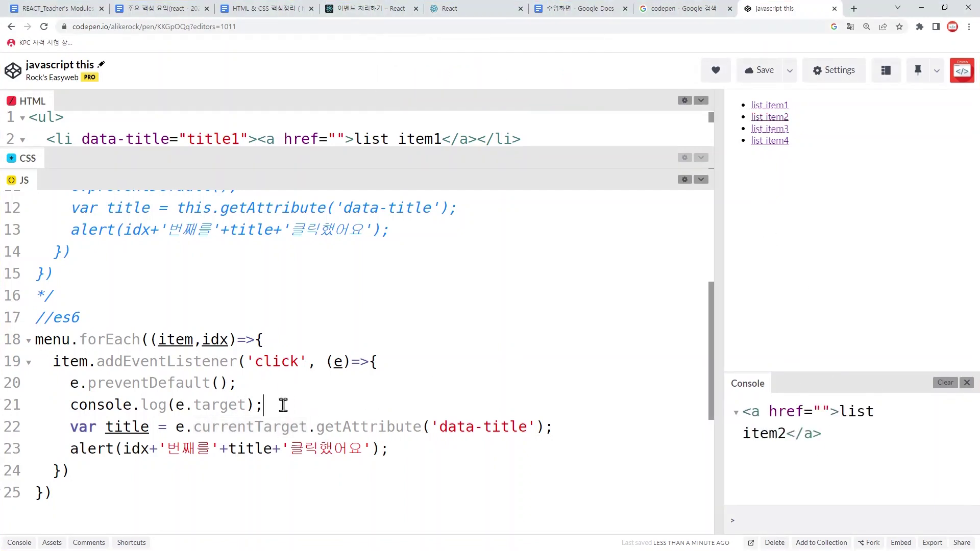
{"action": "double_click", "coordinate": [229, 405]}
- Log e.currentTarget on line 21, test list item2, and make the Console panel taller
{"action": "key", "text": "ctrl+v"}
{"action": "left_click", "coordinate": [370, 402]}
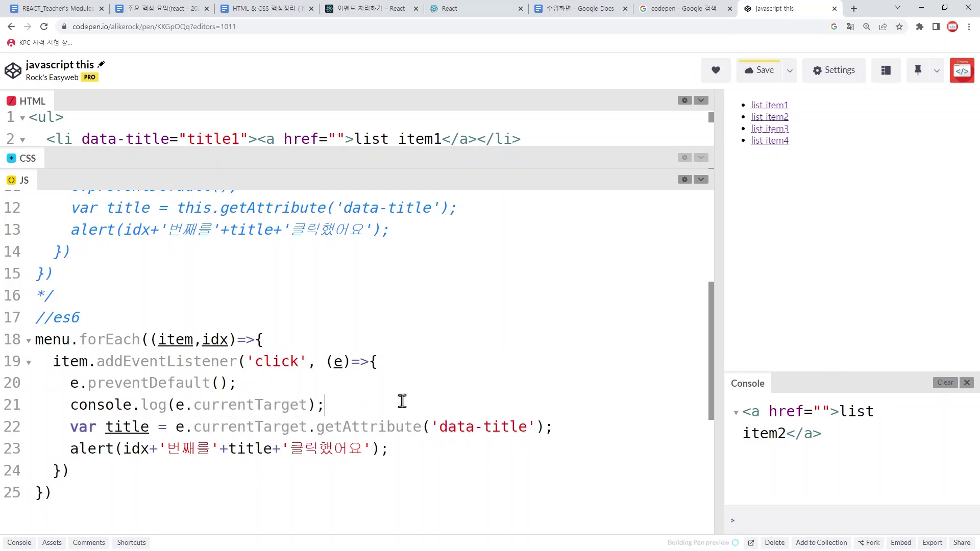
{"action": "left_click", "coordinate": [769, 119]}
{"action": "left_click", "coordinate": [580, 77]}
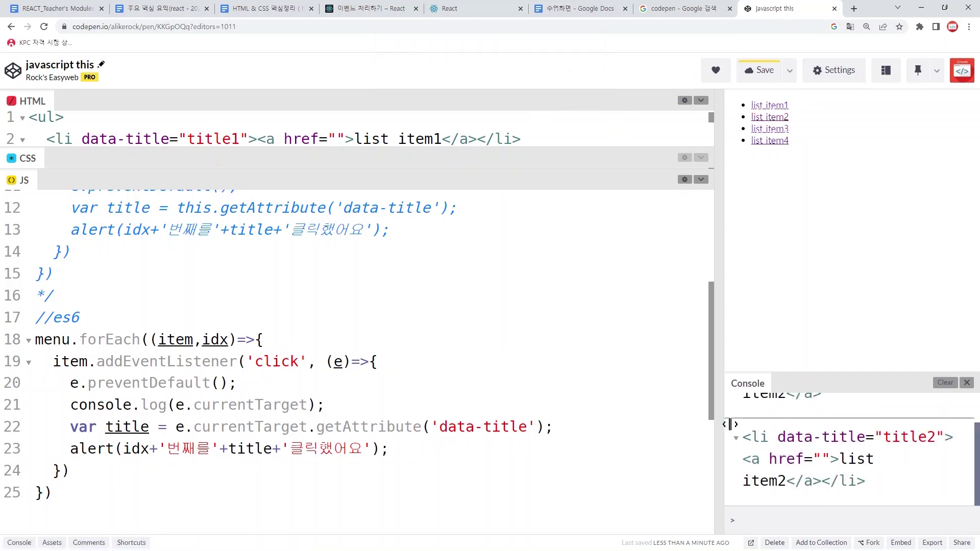
{"action": "left_click_drag", "start_coordinate": [847, 380], "coordinate": [848, 285]}
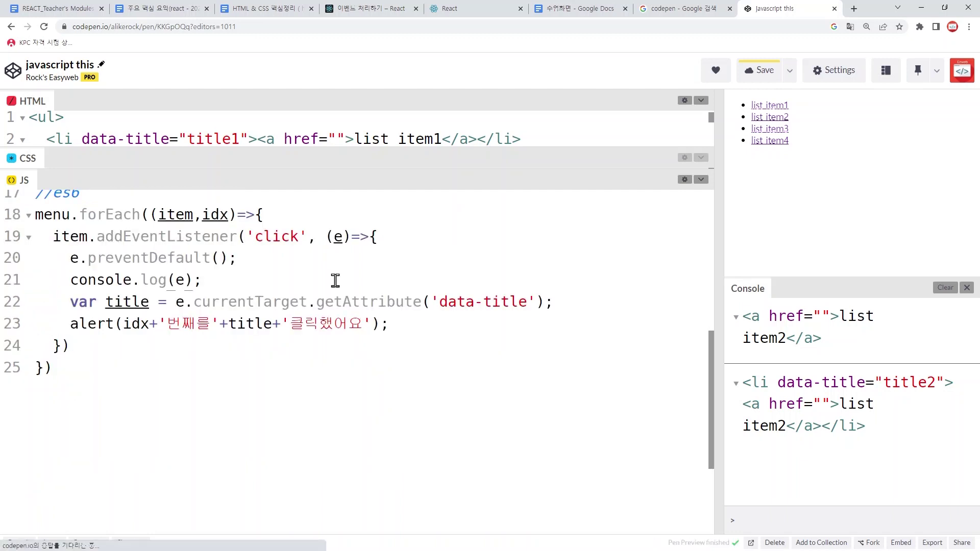
- Highlight the event parameter e now logged on line 21, then open DevTools with F12
{"action": "key", "text": "ctrl+2"}
{"action": "left_click_drag", "start_coordinate": [322, 220], "coordinate": [354, 251]}
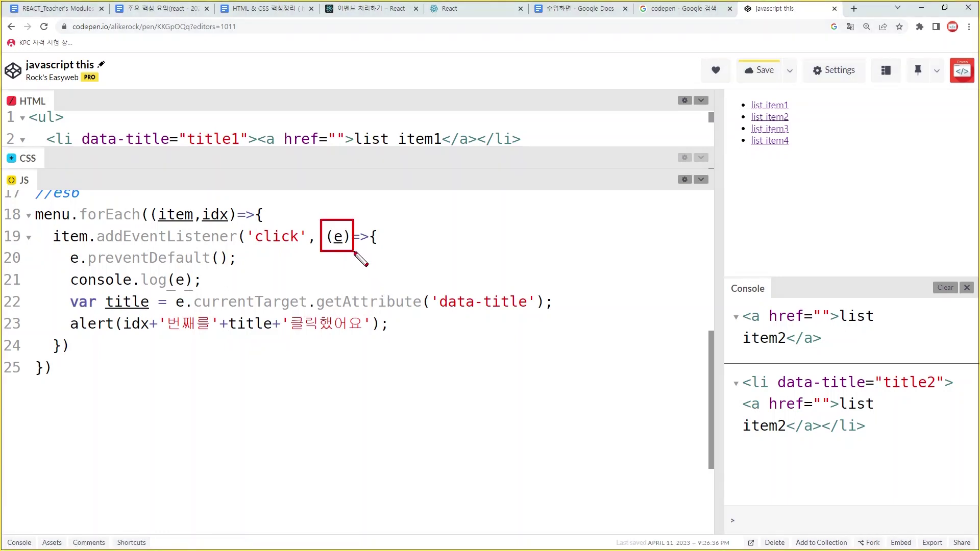
{"action": "left_click_drag", "start_coordinate": [167, 268], "coordinate": [199, 292]}
{"action": "key", "text": "ctrl+2"}
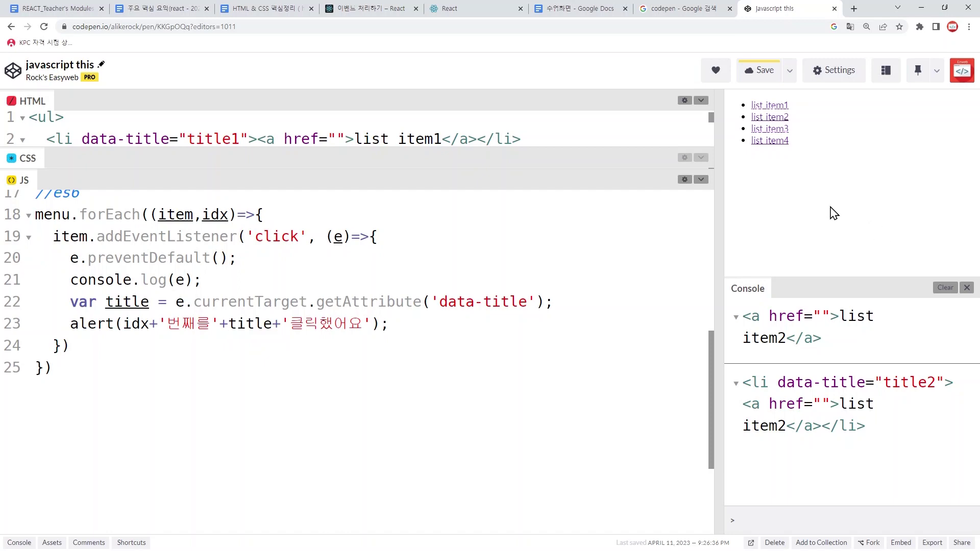
{"action": "key", "text": "F12"}
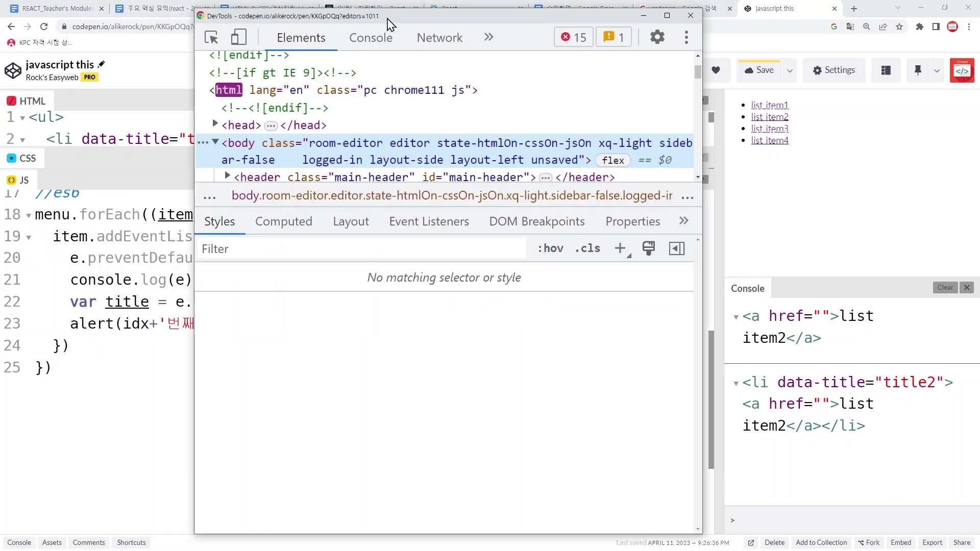
- Click list item1 and expand its logged PointerEvent in the DevTools Console down to target: a
{"action": "left_click", "coordinate": [371, 37]}
{"action": "left_click", "coordinate": [770, 105]}
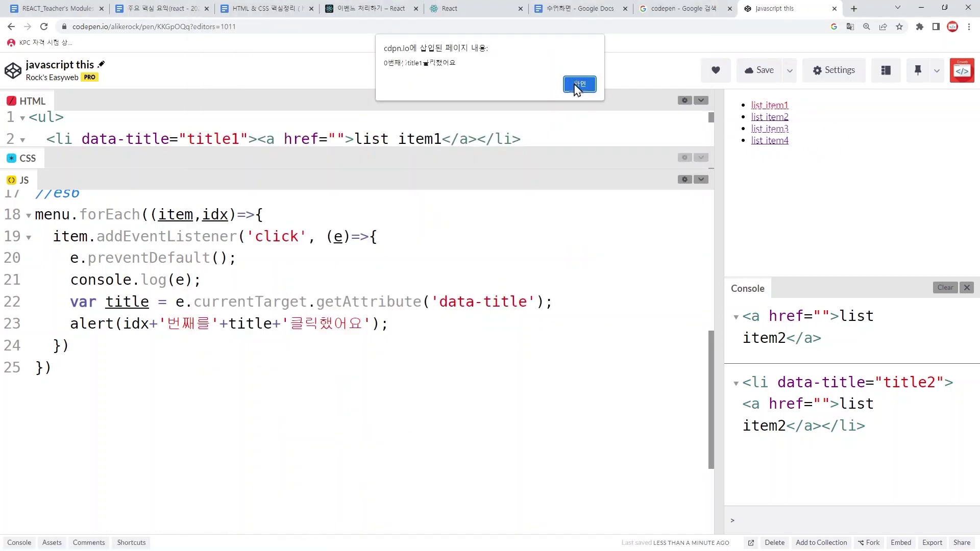
{"action": "left_click", "coordinate": [576, 85]}
{"action": "key", "text": "alt+Tab"}
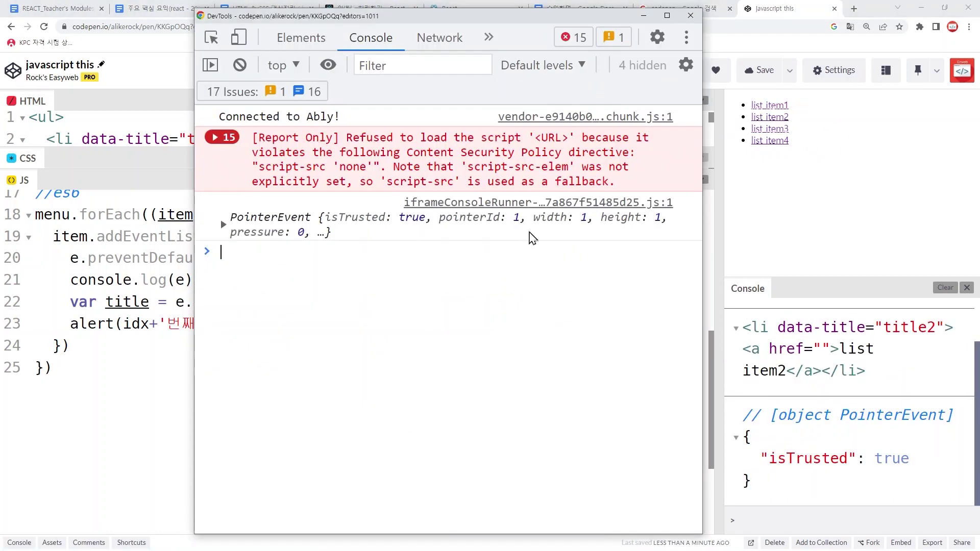
{"action": "left_click", "coordinate": [223, 226]}
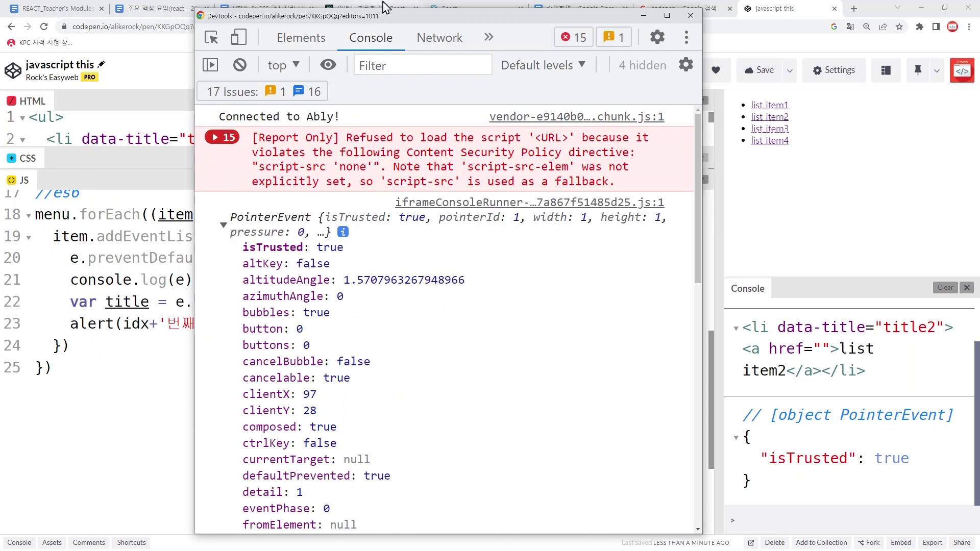
{"action": "left_click_drag", "start_coordinate": [382, 19], "coordinate": [619, 21]}
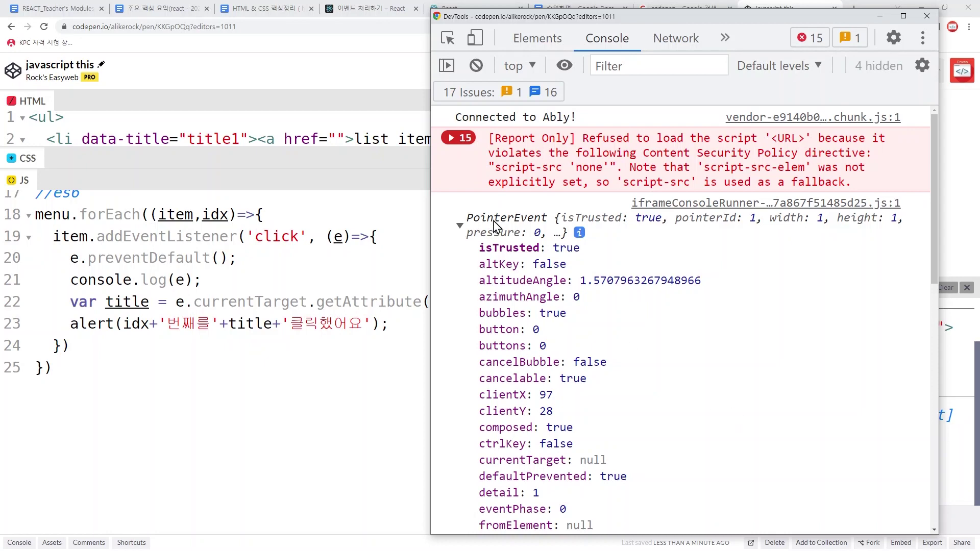
{"action": "scroll", "coordinate": [633, 332], "scroll_direction": "down", "scroll_amount": 10}
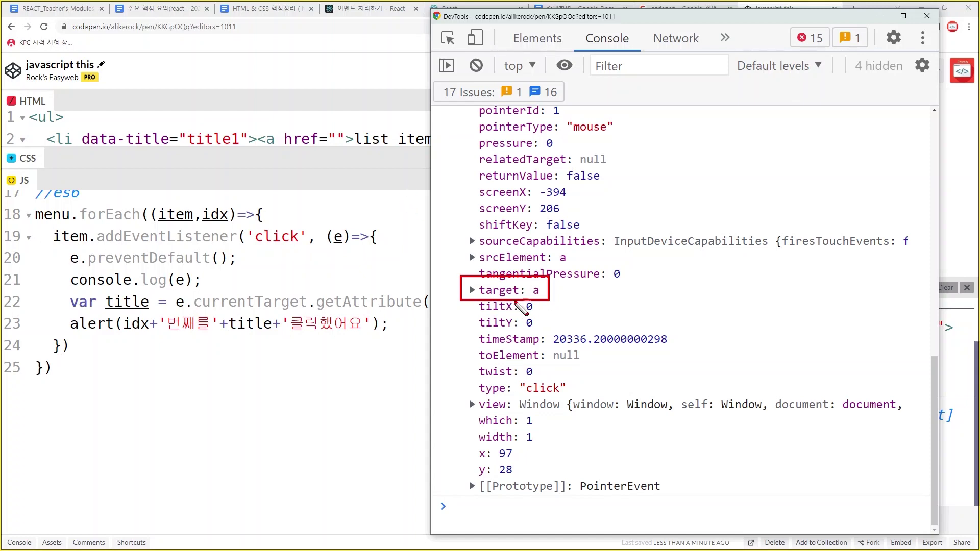
{"action": "left_click_drag", "start_coordinate": [528, 279], "coordinate": [544, 302]}
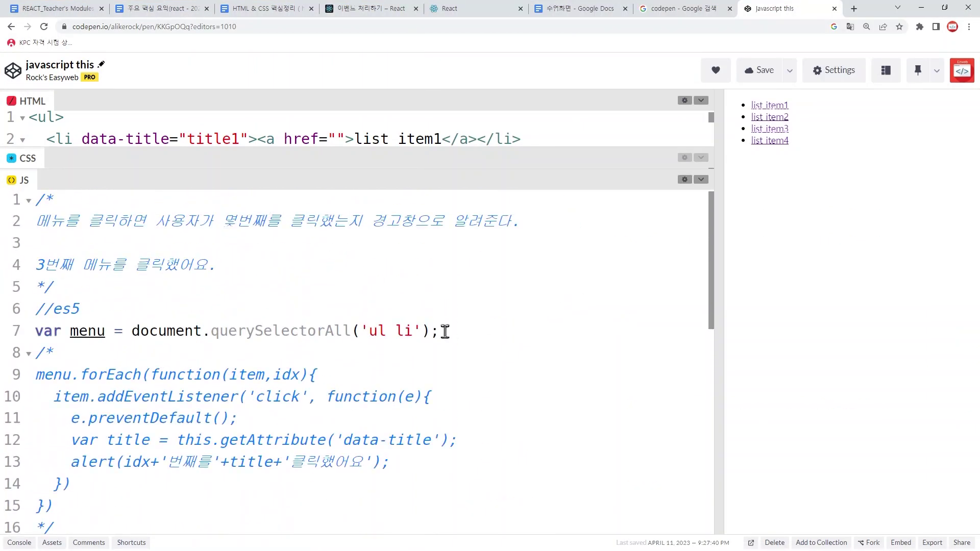
{"action": "scroll", "coordinate": [453, 324], "scroll_direction": "down", "scroll_amount": 3}
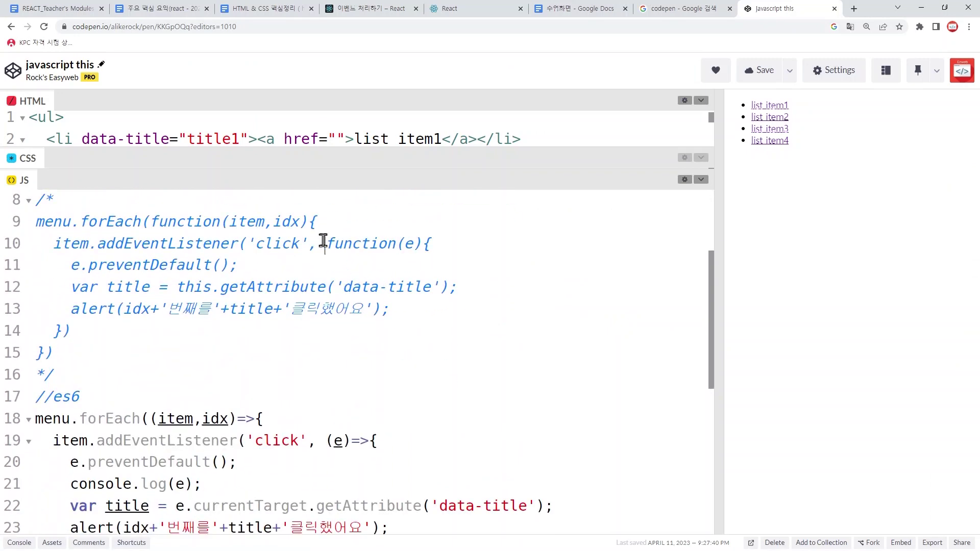
{"action": "left_click_drag", "start_coordinate": [326, 244], "coordinate": [432, 243]}
{"action": "key", "text": "ctrl+2"}
{"action": "left_click_drag", "start_coordinate": [170, 276], "coordinate": [221, 299]}
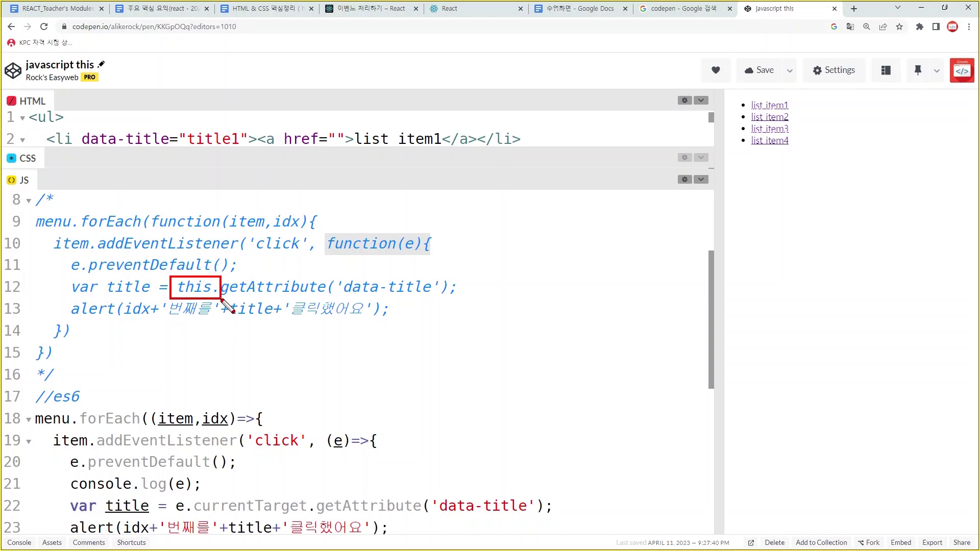
{"action": "key", "text": "Escape"}
{"action": "scroll", "coordinate": [438, 398], "scroll_direction": "down", "scroll_amount": 3}
{"action": "key", "text": "ctrl+2"}
{"action": "left_click_drag", "start_coordinate": [317, 270], "coordinate": [388, 305]}
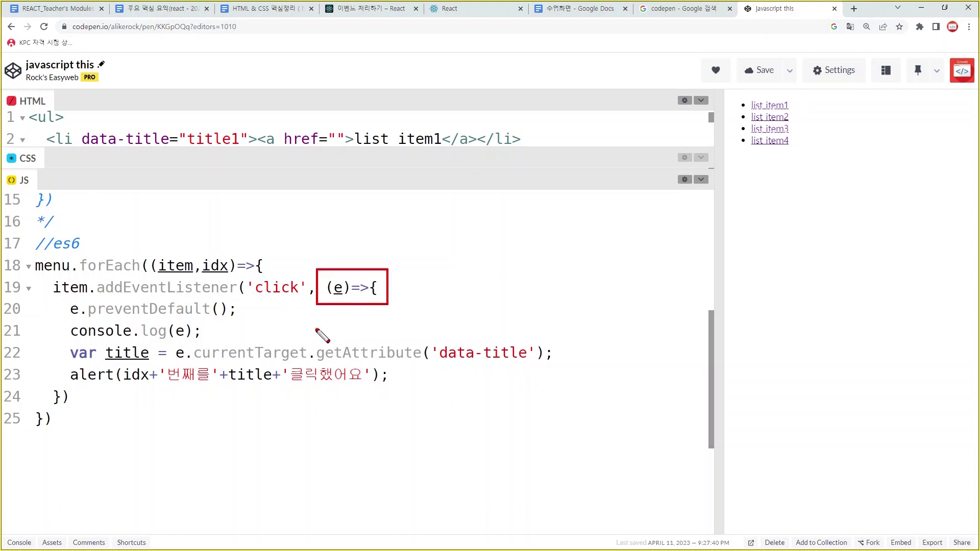
{"action": "left_click_drag", "start_coordinate": [168, 339], "coordinate": [313, 366]}
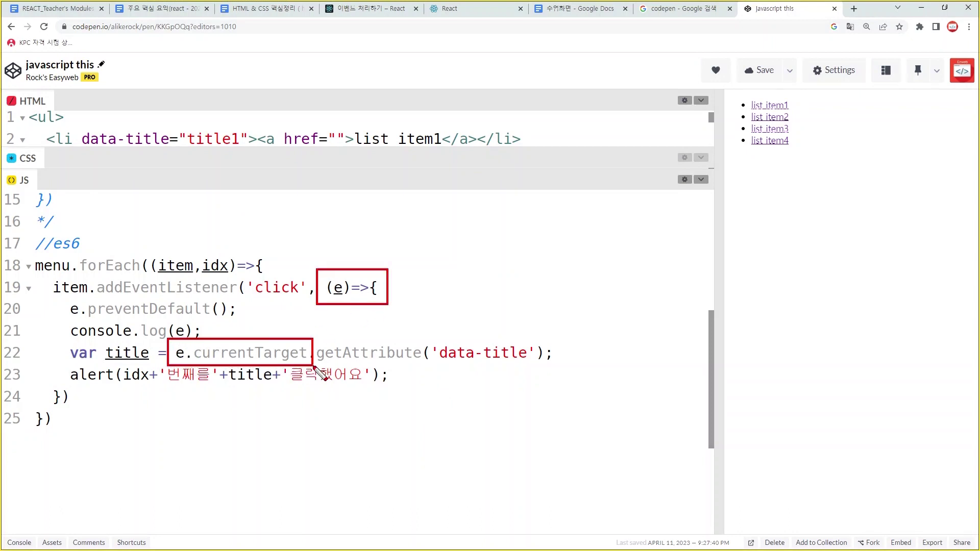